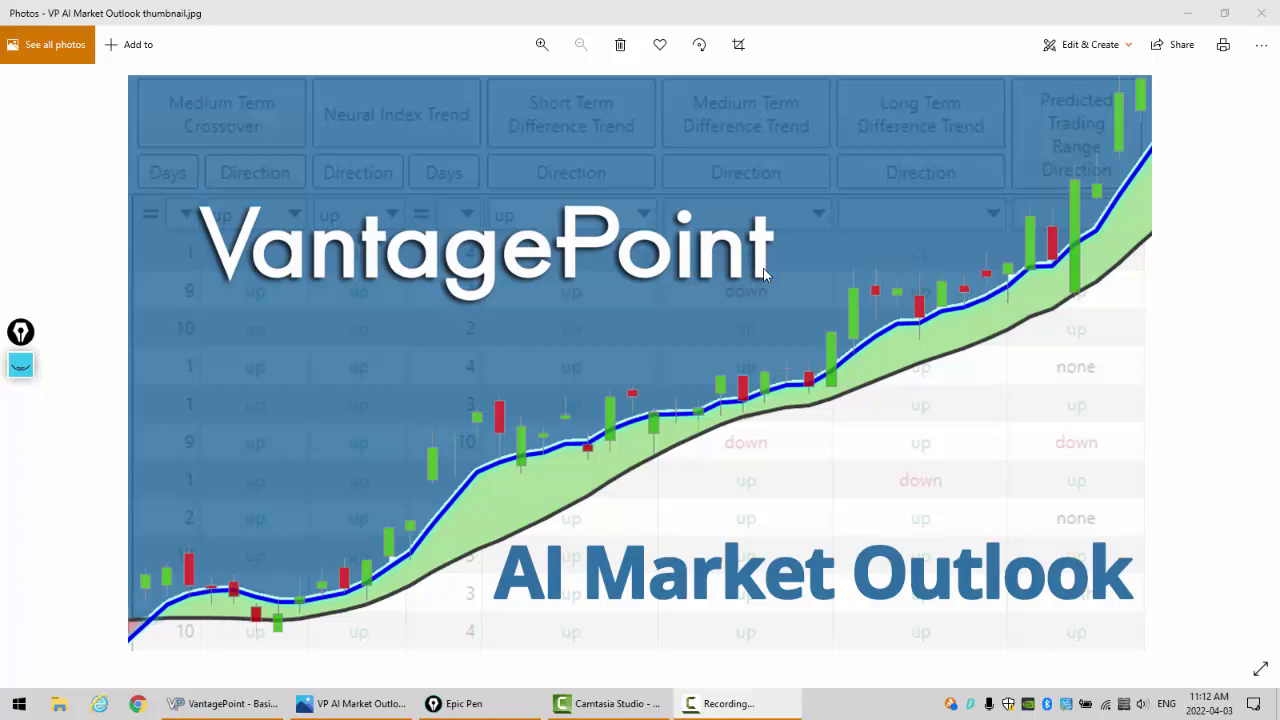
Step: Bring the U.S. Dollar Index (DXY00) chart window to the front and look over its latest bars
click(225, 703)
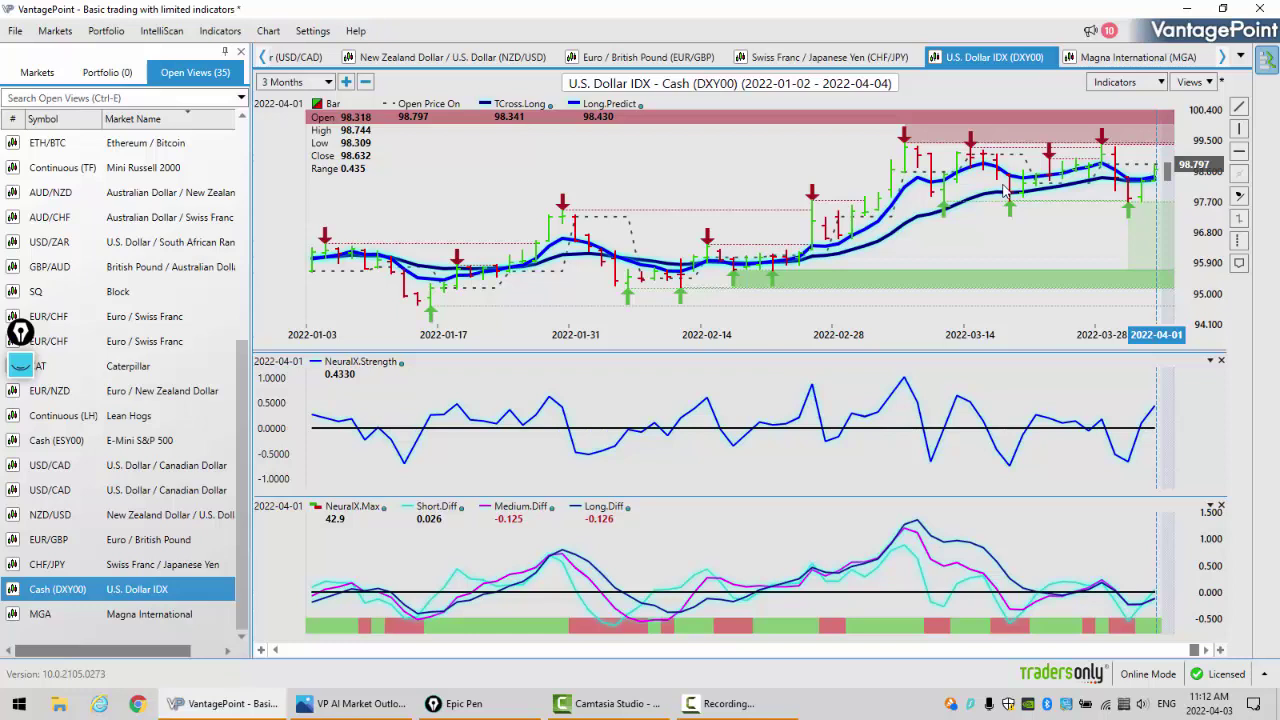
mouse_move(1158, 177)
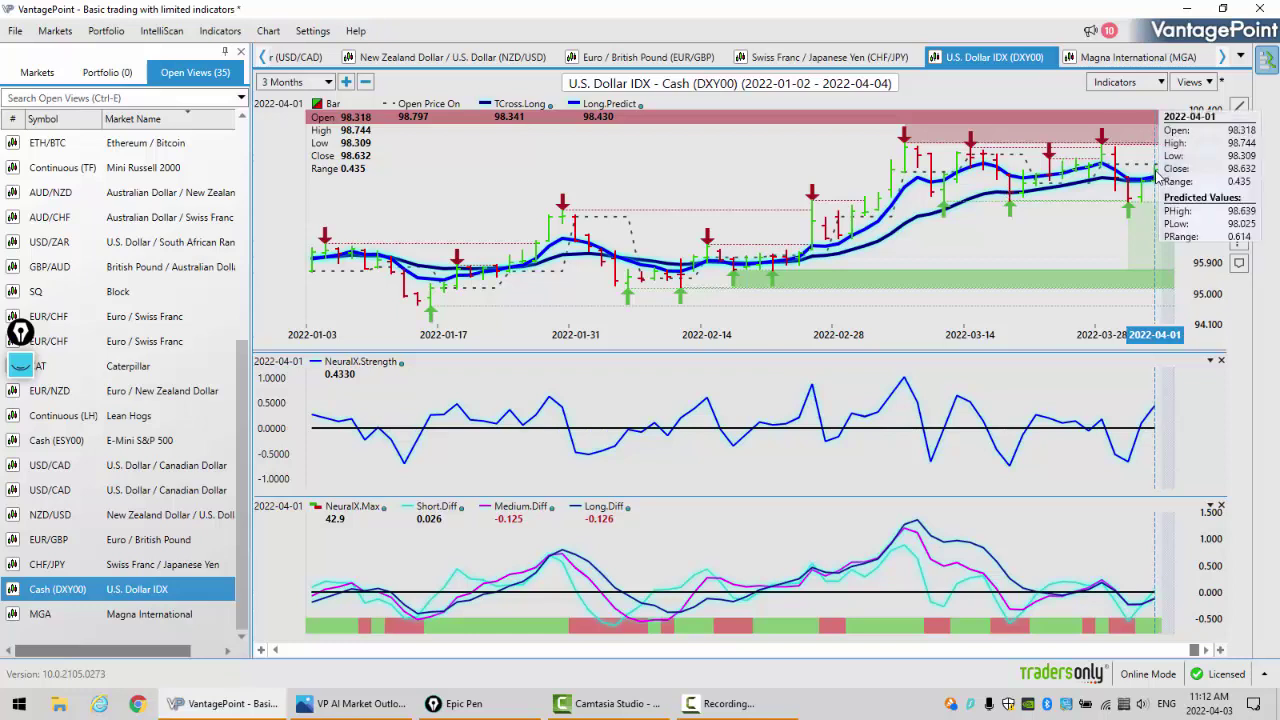
mouse_move(1104, 170)
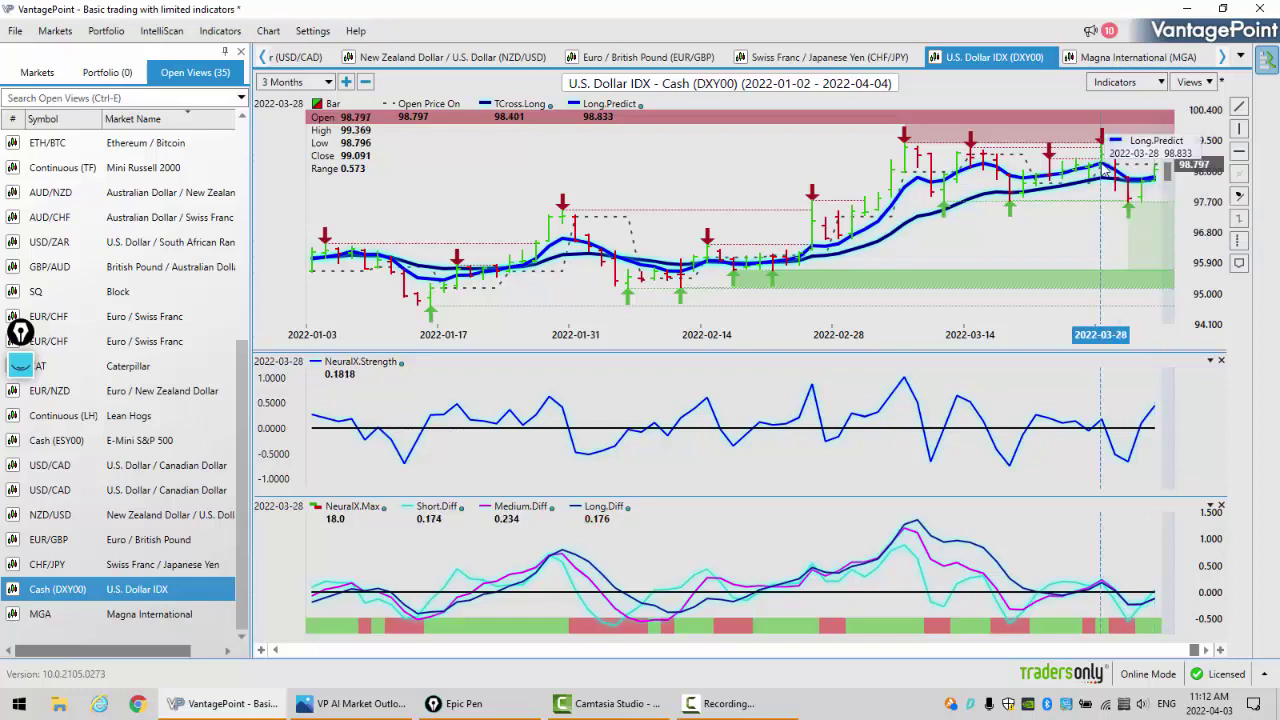
Step: Show the DXY00 indicator list, including the Triple Cross and Long Term Crossover sub-items
click(1162, 86)
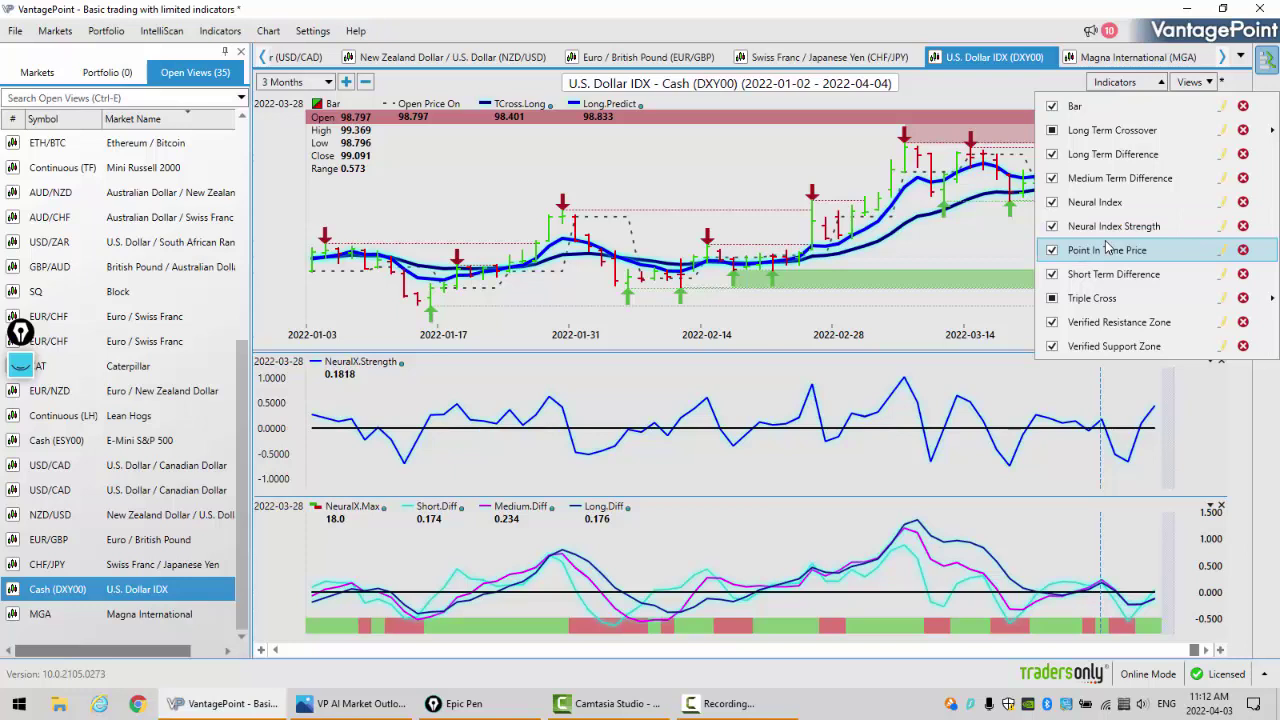
mouse_move(1106, 306)
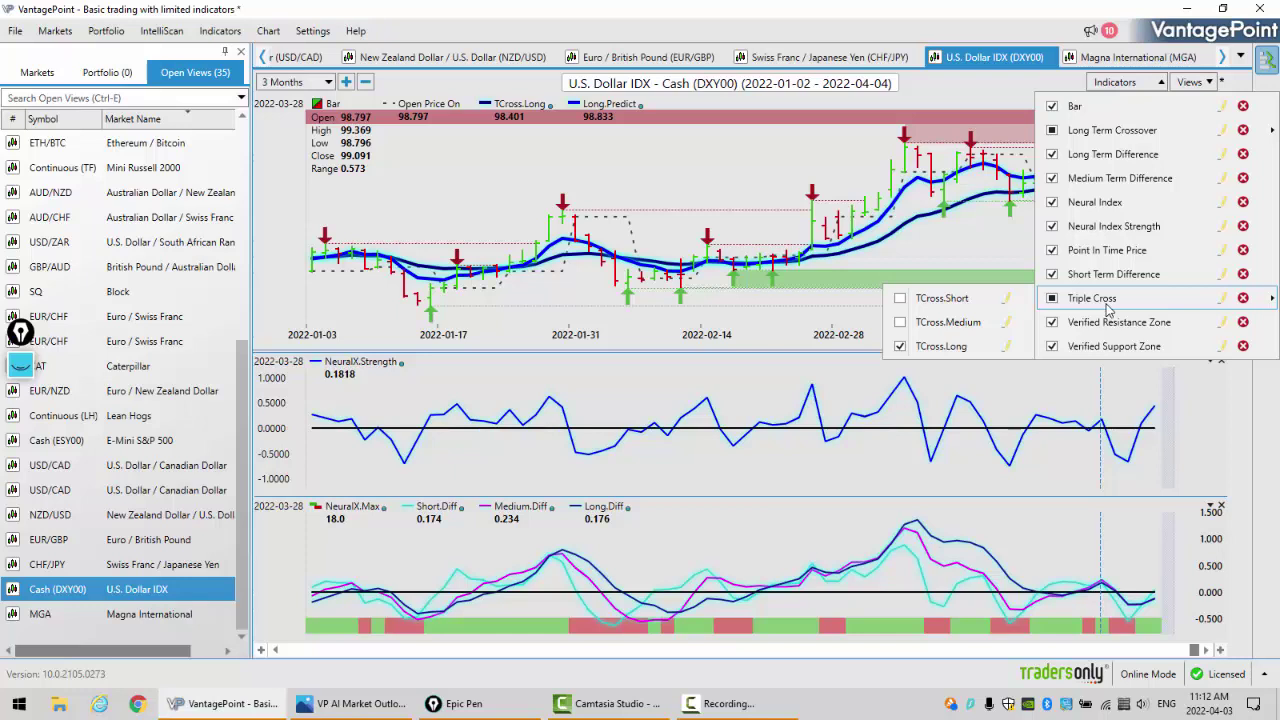
mouse_move(1117, 130)
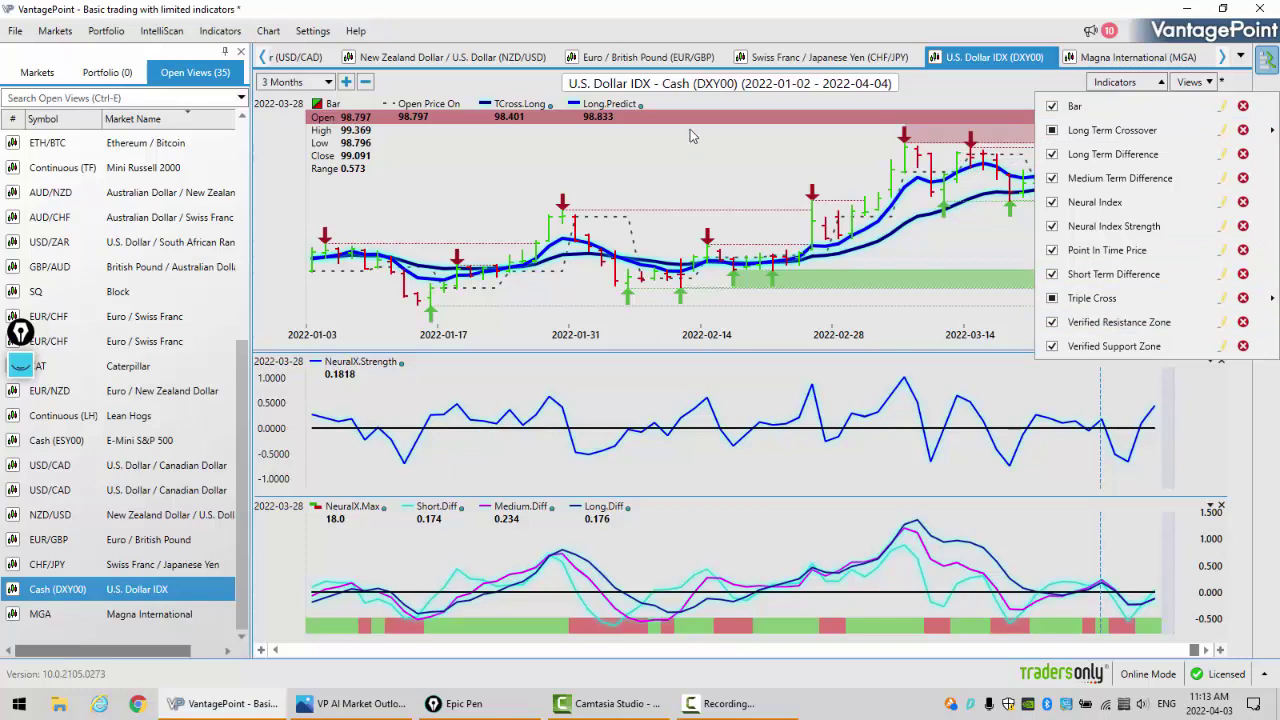
Step: Close the indicator list so the full DXY00 chart is visible again
click(1170, 121)
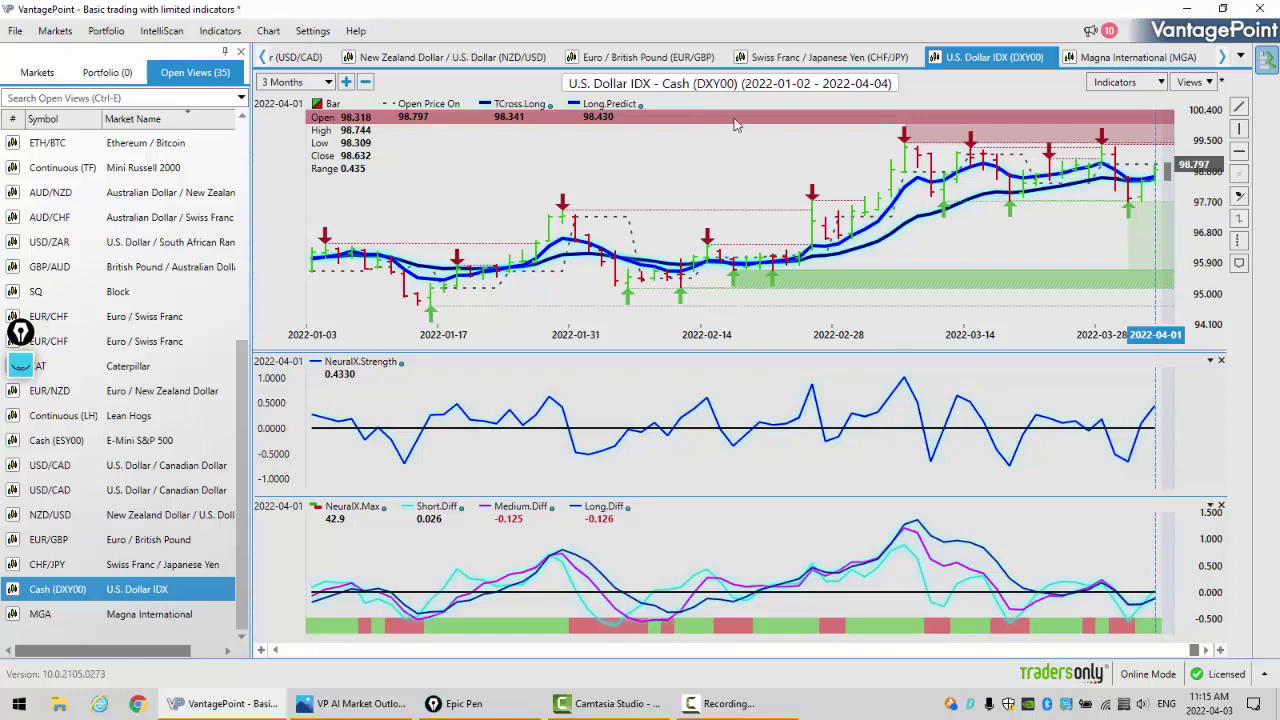
Step: Read the DXY00 values for the March bars 03-17, 03-10, 03-30, 03-14, 03-07 and 03-28
click(1012, 218)
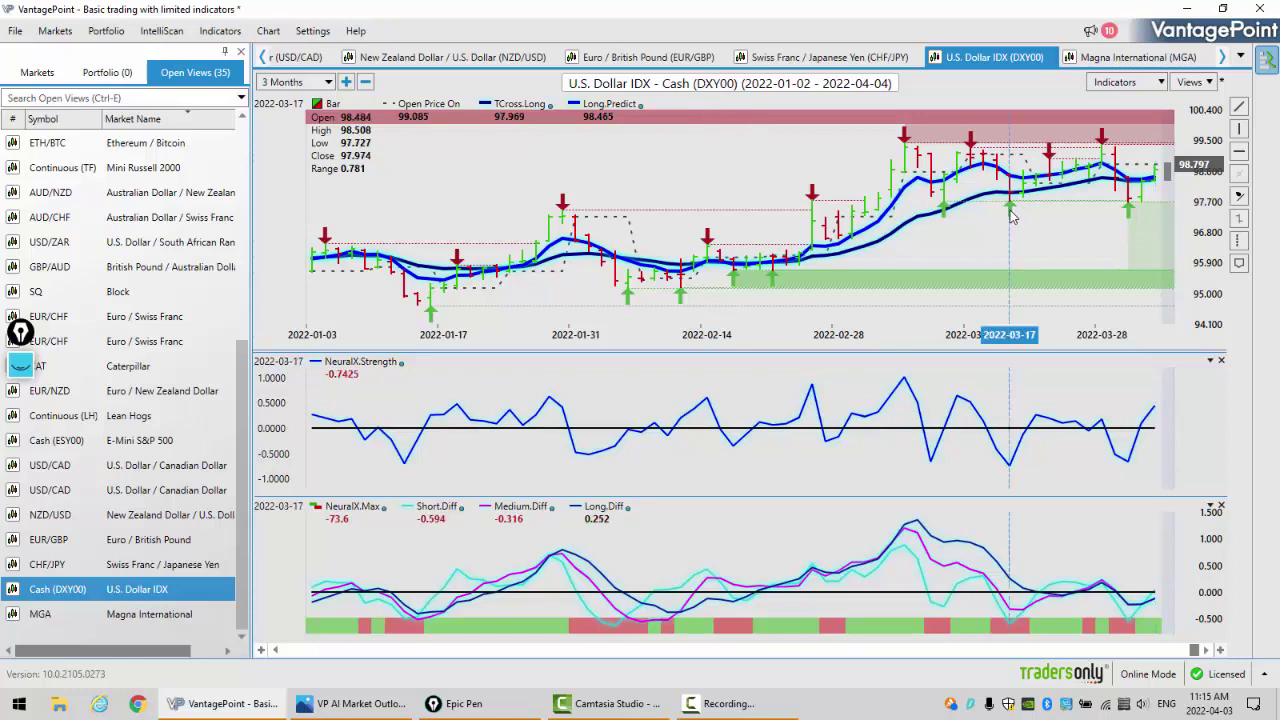
click(945, 211)
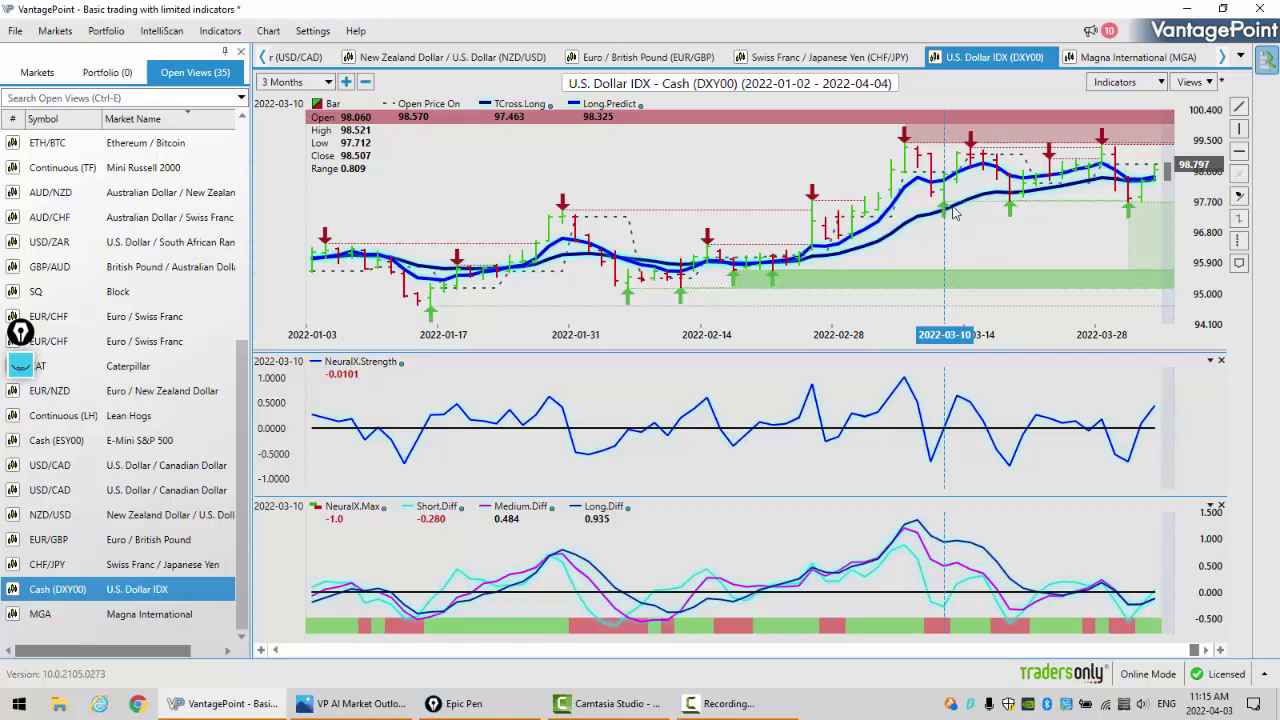
click(1010, 213)
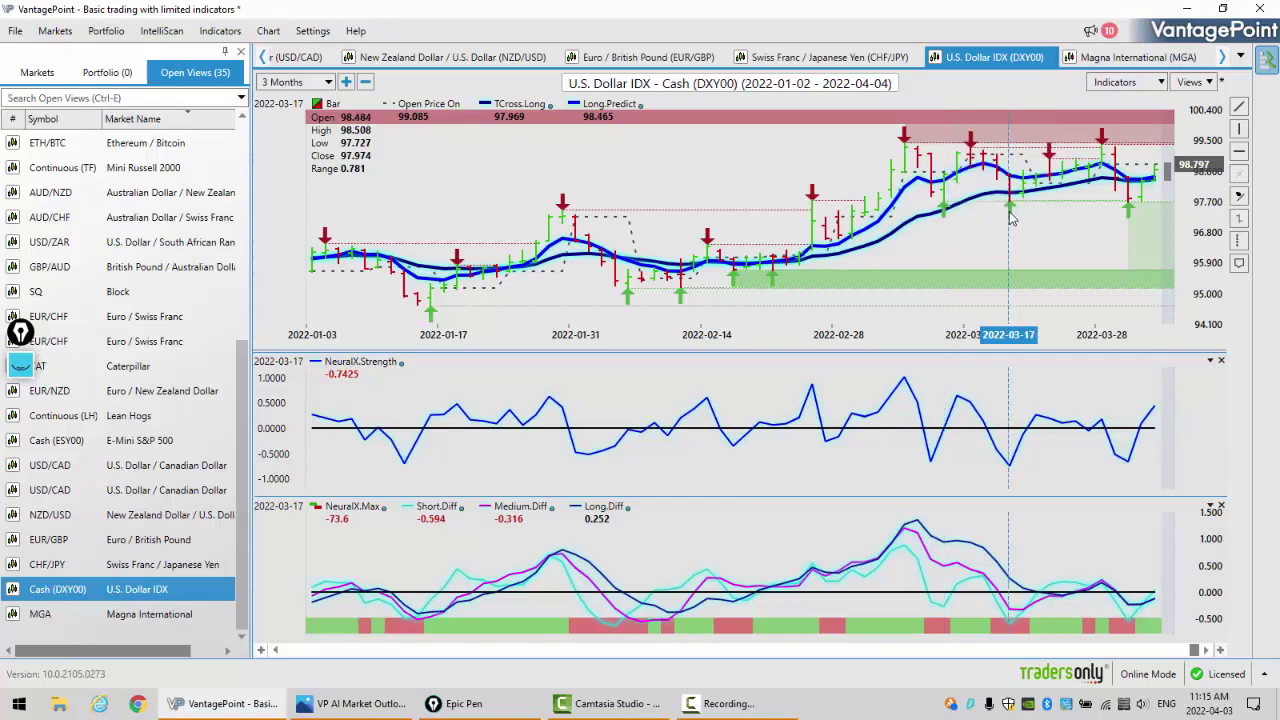
click(1131, 213)
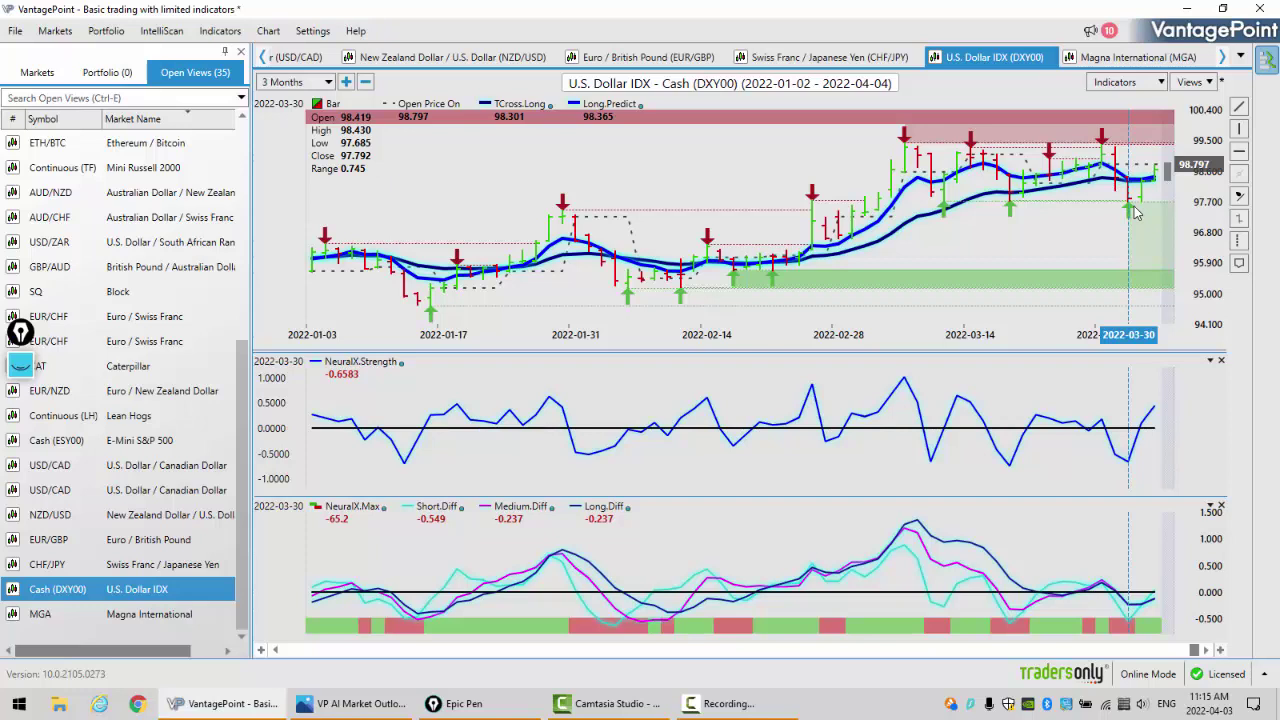
click(973, 168)
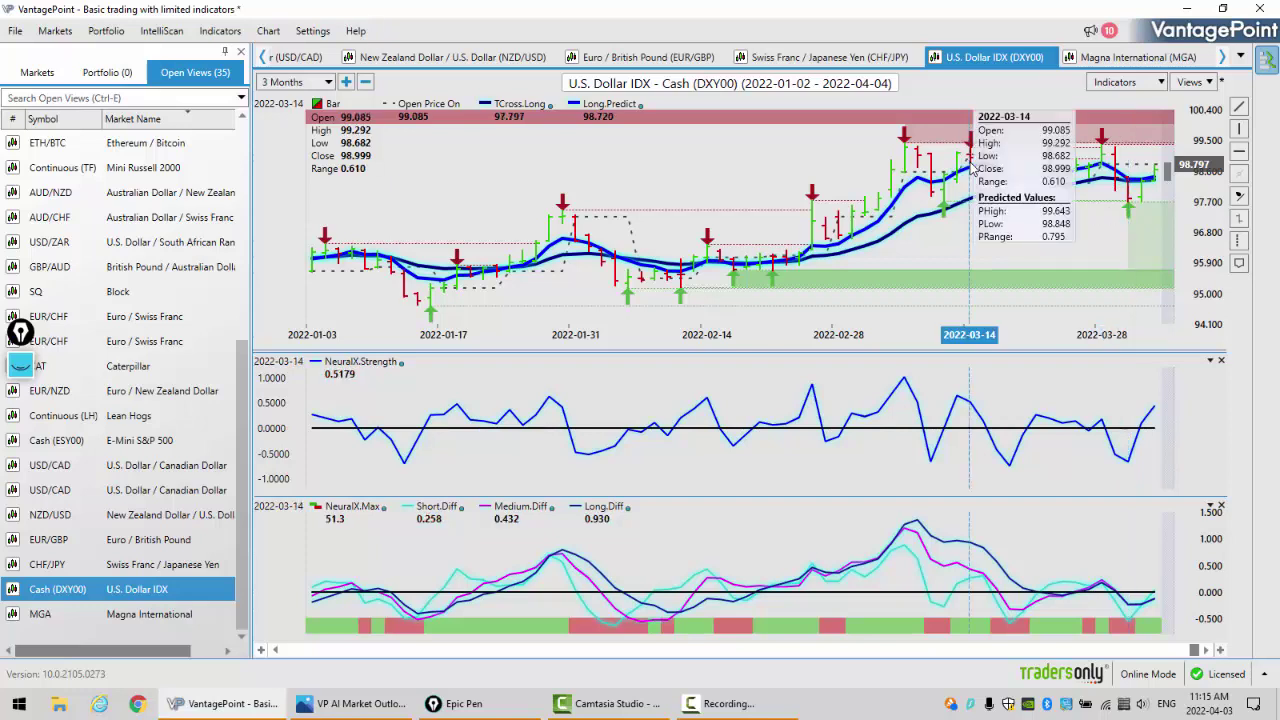
click(908, 171)
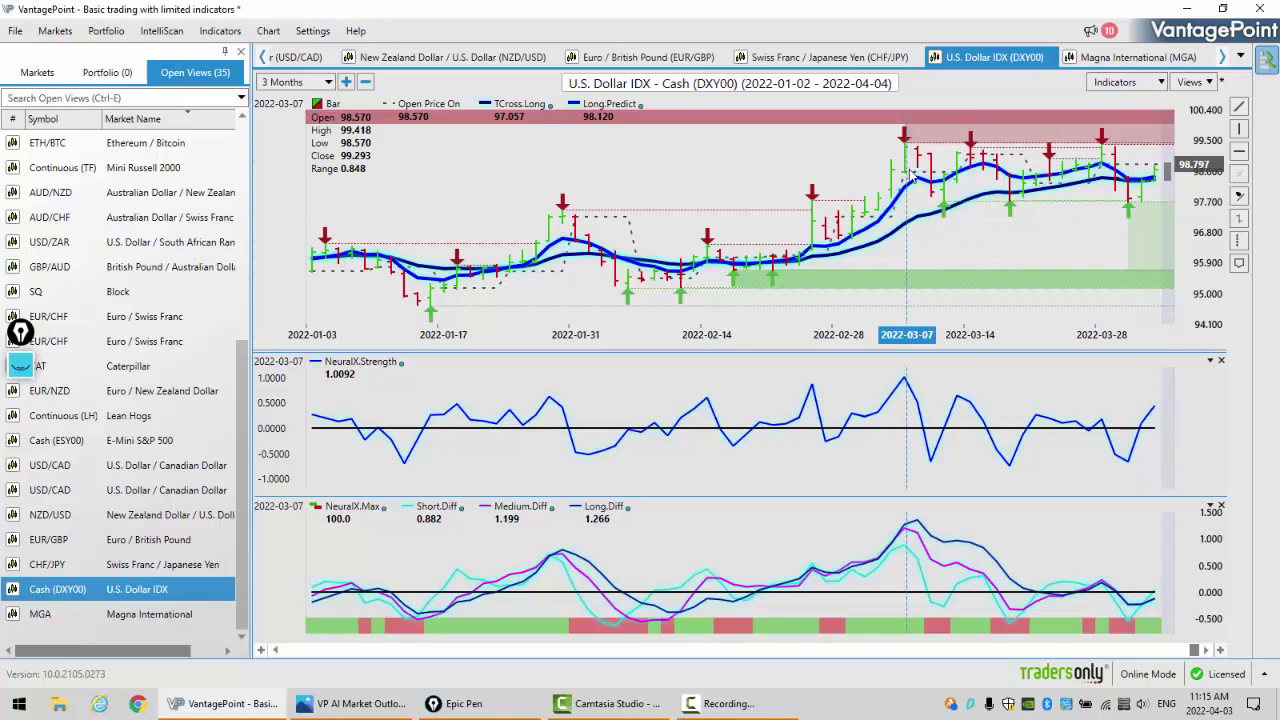
click(1104, 152)
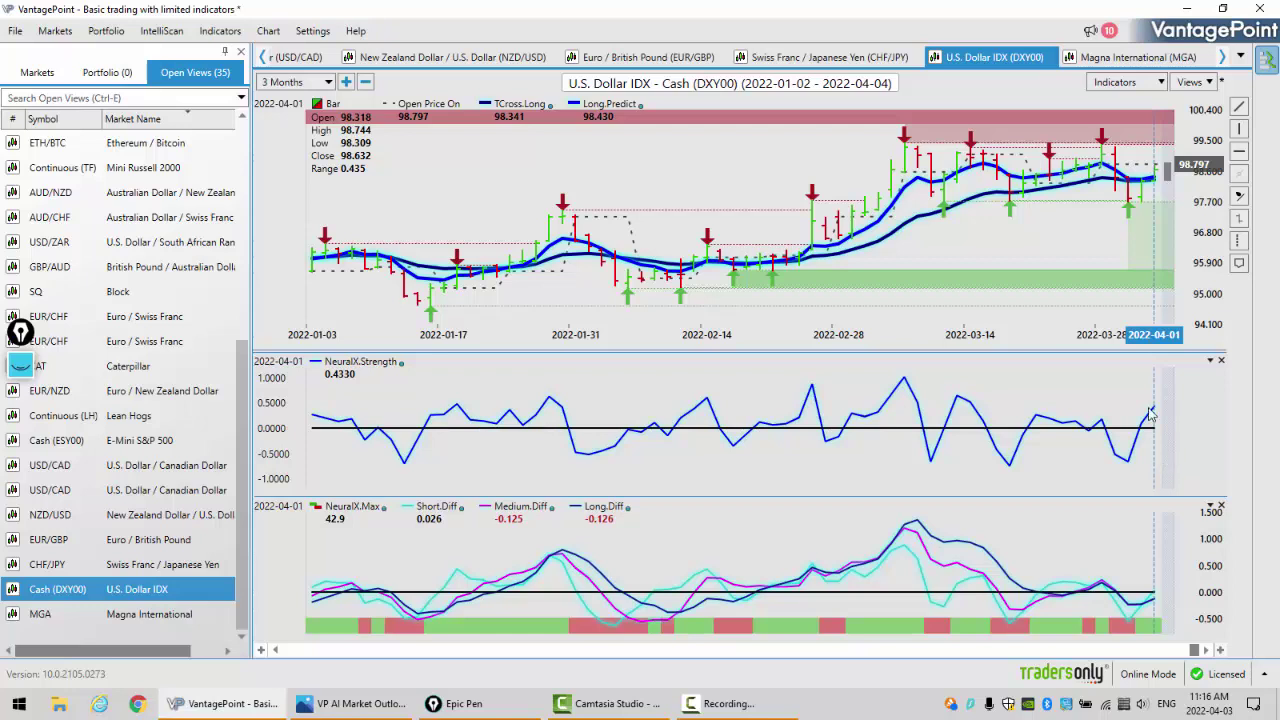
Step: Read the DXY00 values for 03-28 through 03-30, then scroll the Open Views list toward AUD/USD
click(1106, 176)
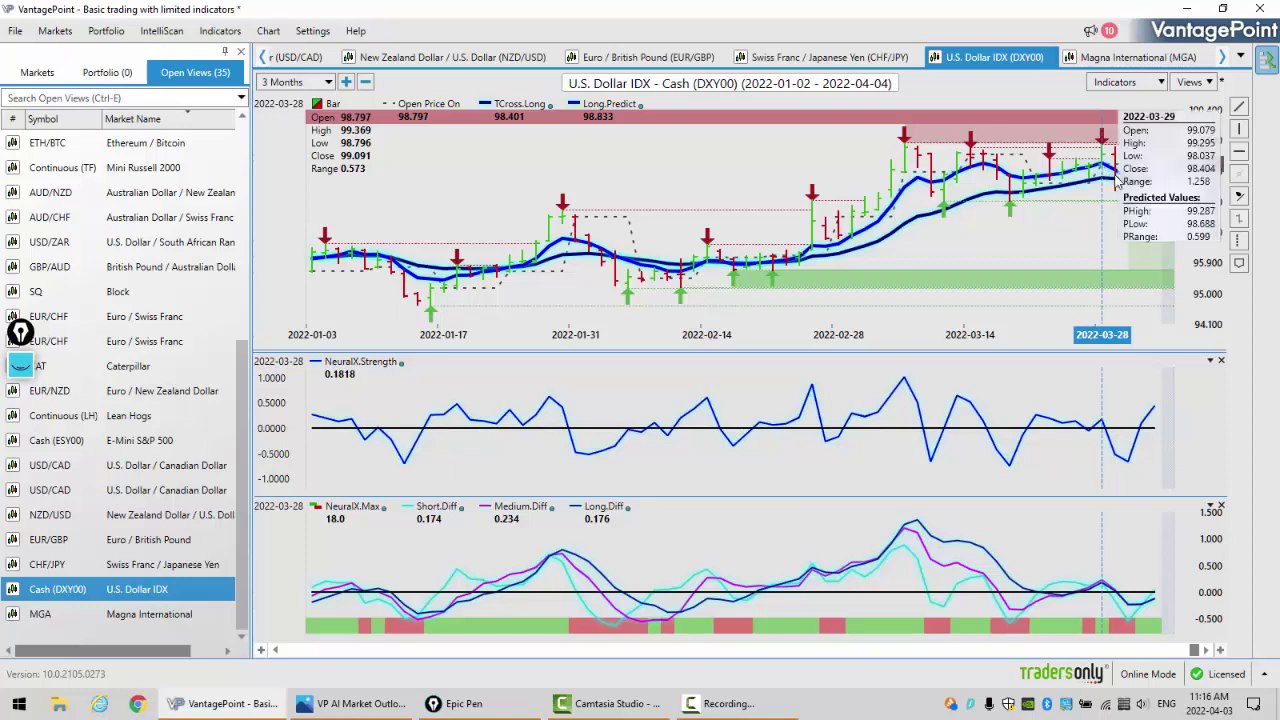
click(1118, 190)
click(1133, 205)
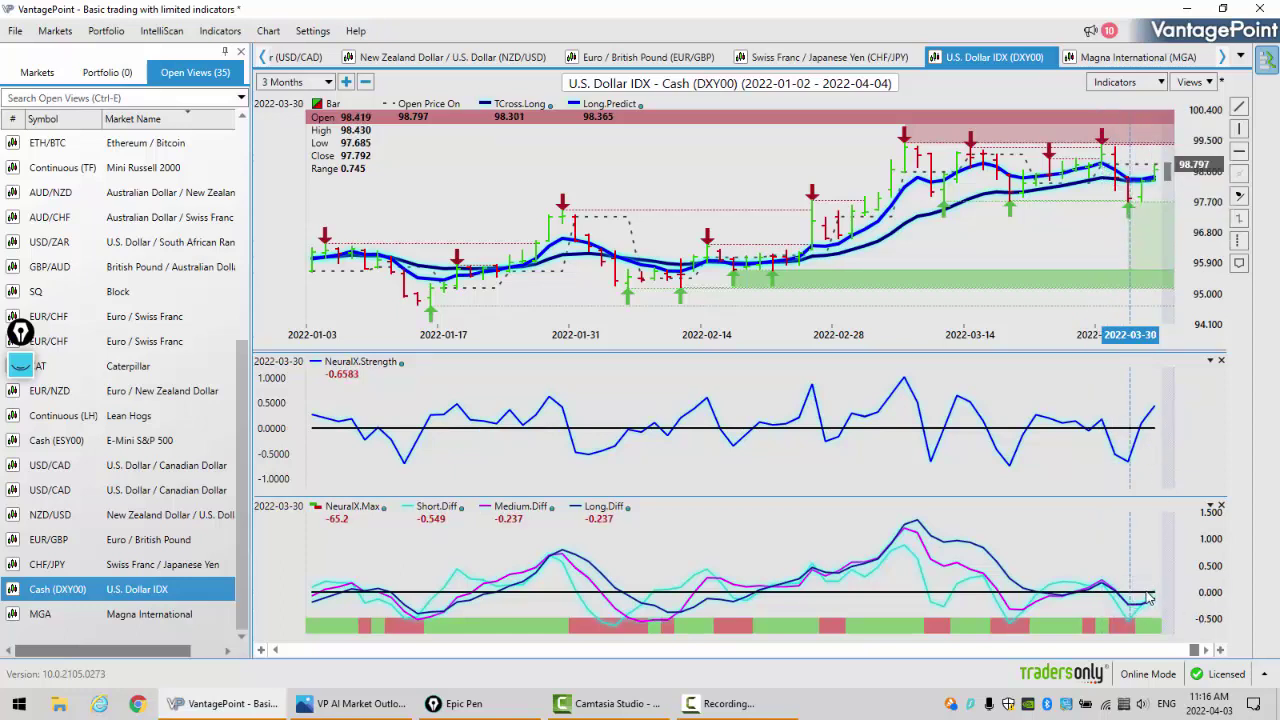
mouse_move(1156, 597)
mouse_move(1143, 432)
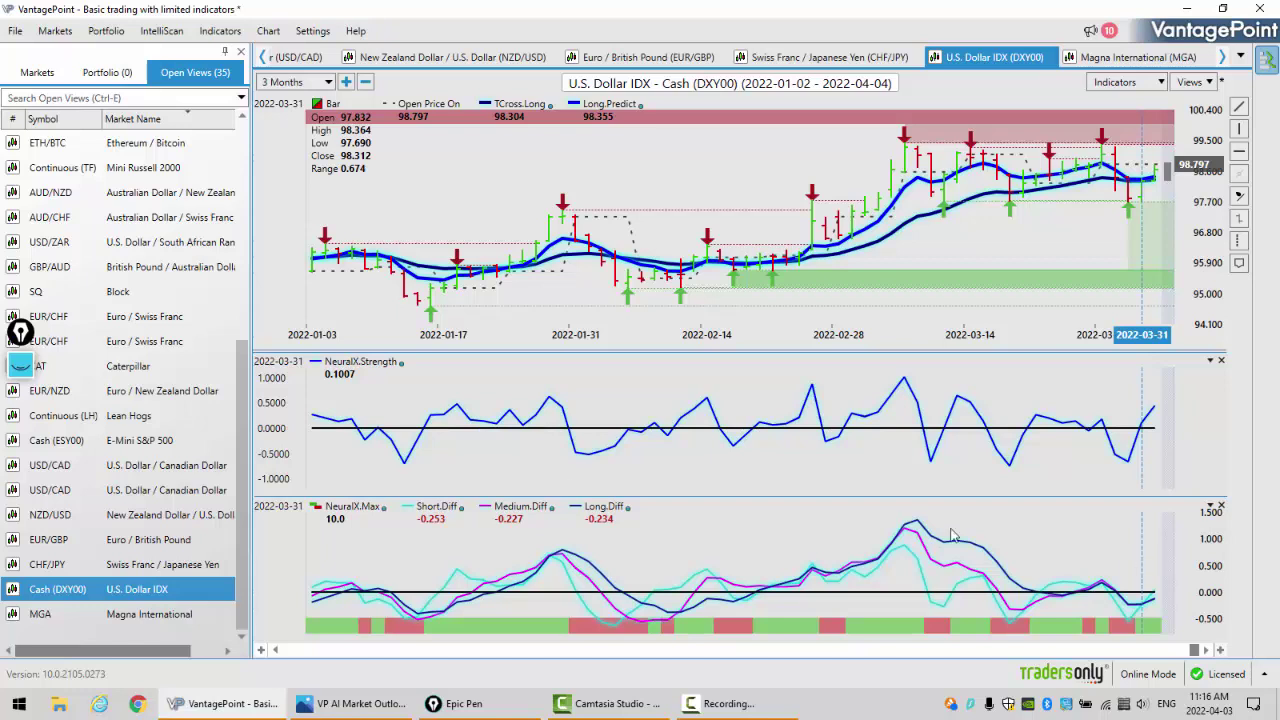
scroll(244, 400, up, 5)
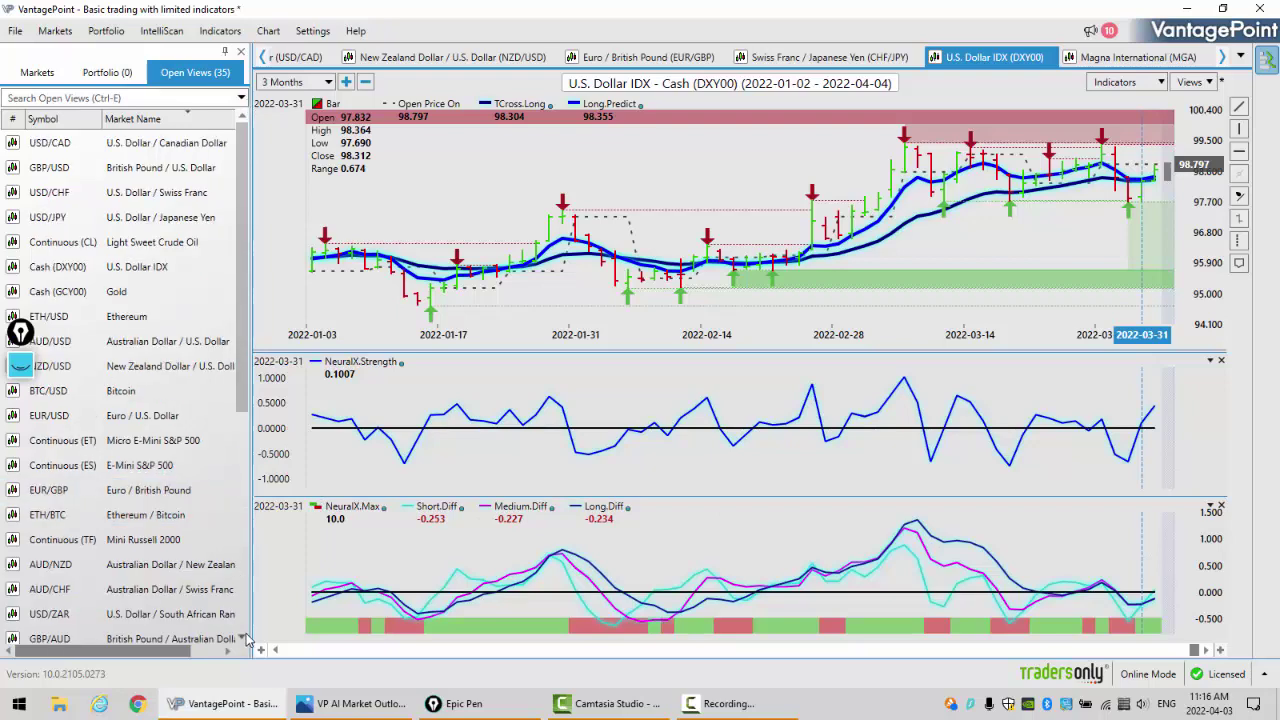
scroll(240, 641, down, 1)
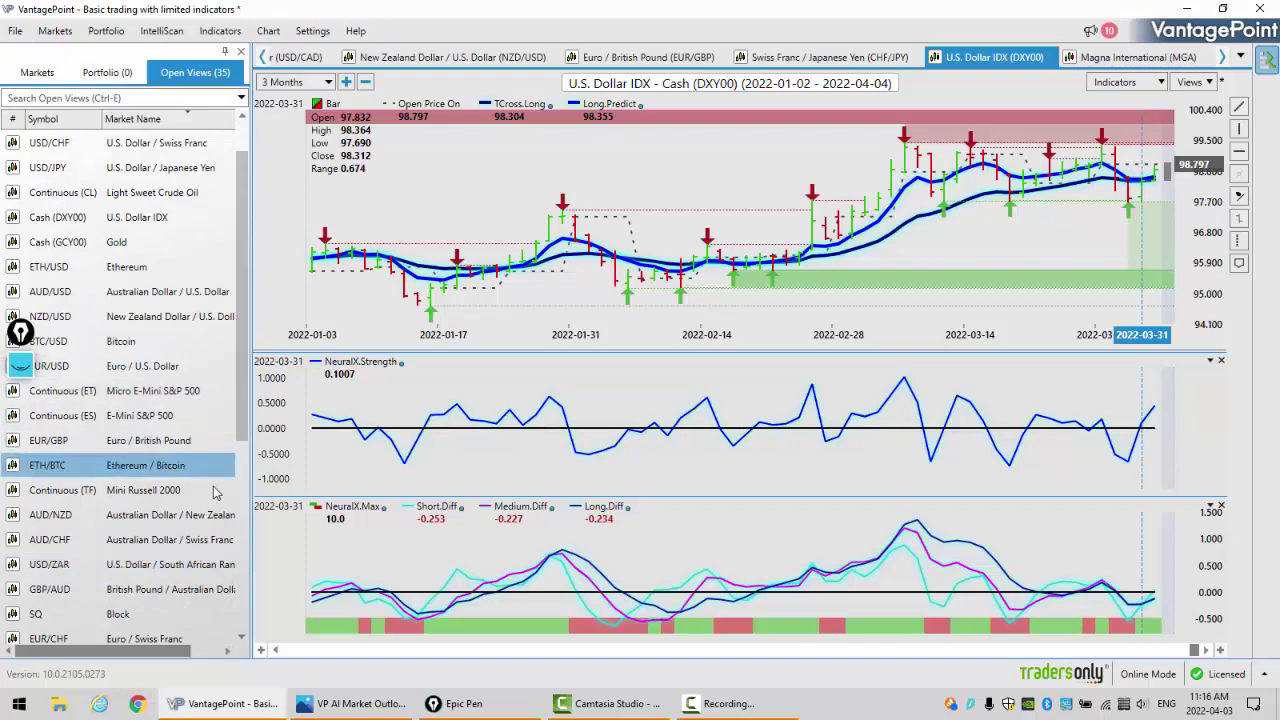
Step: Load the Cash (ESY00) E-Mini S&P 500 chart from Open Views and review its readings
click(240, 637)
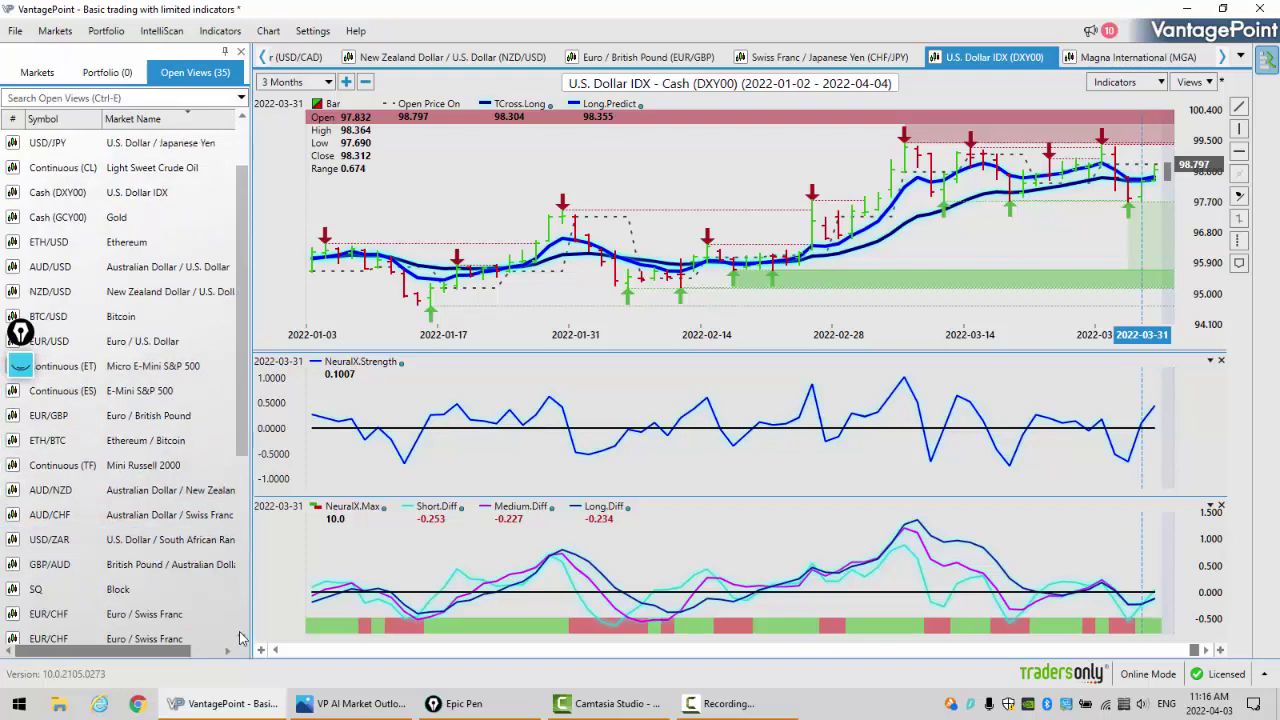
scroll(240, 637, down, 5)
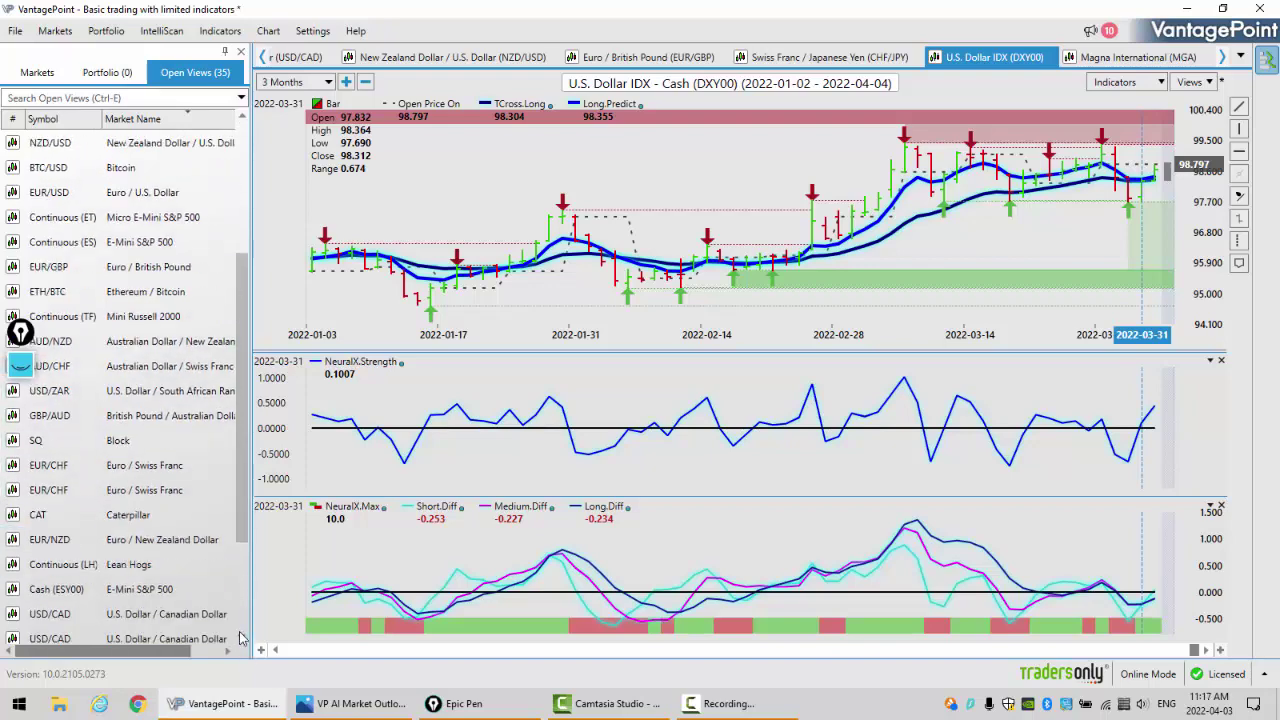
click(160, 590)
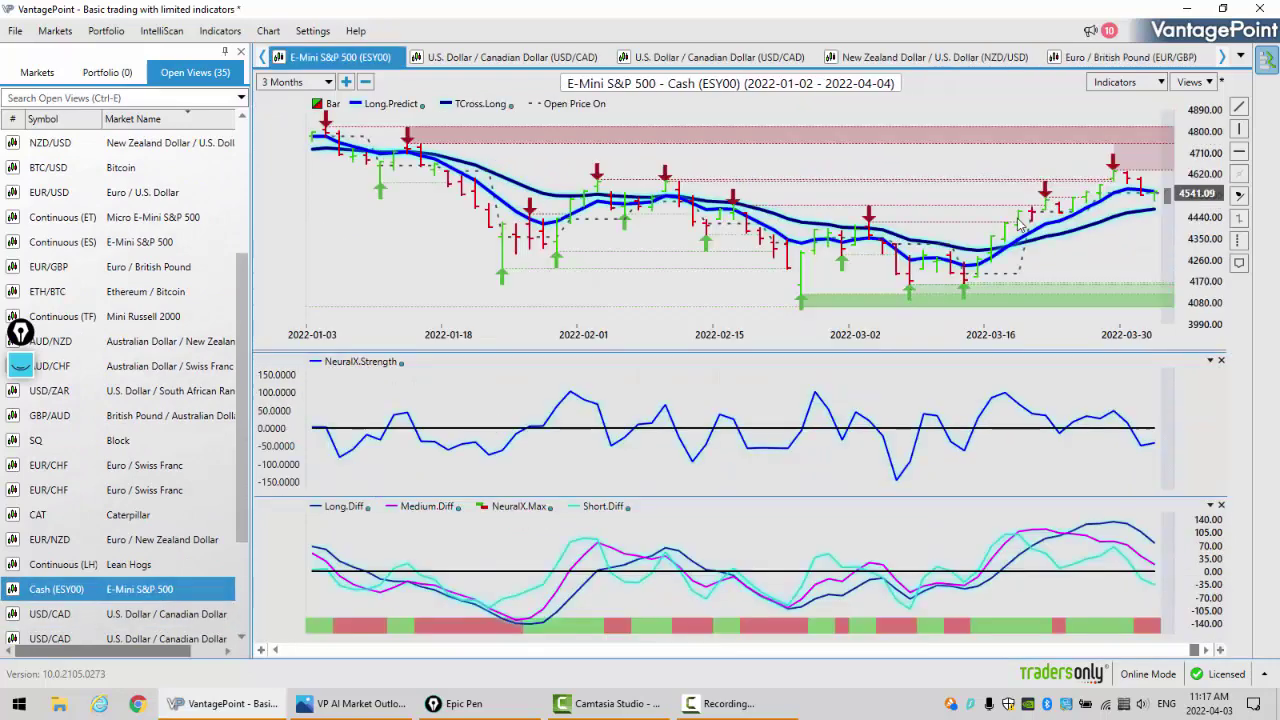
mouse_move(1113, 178)
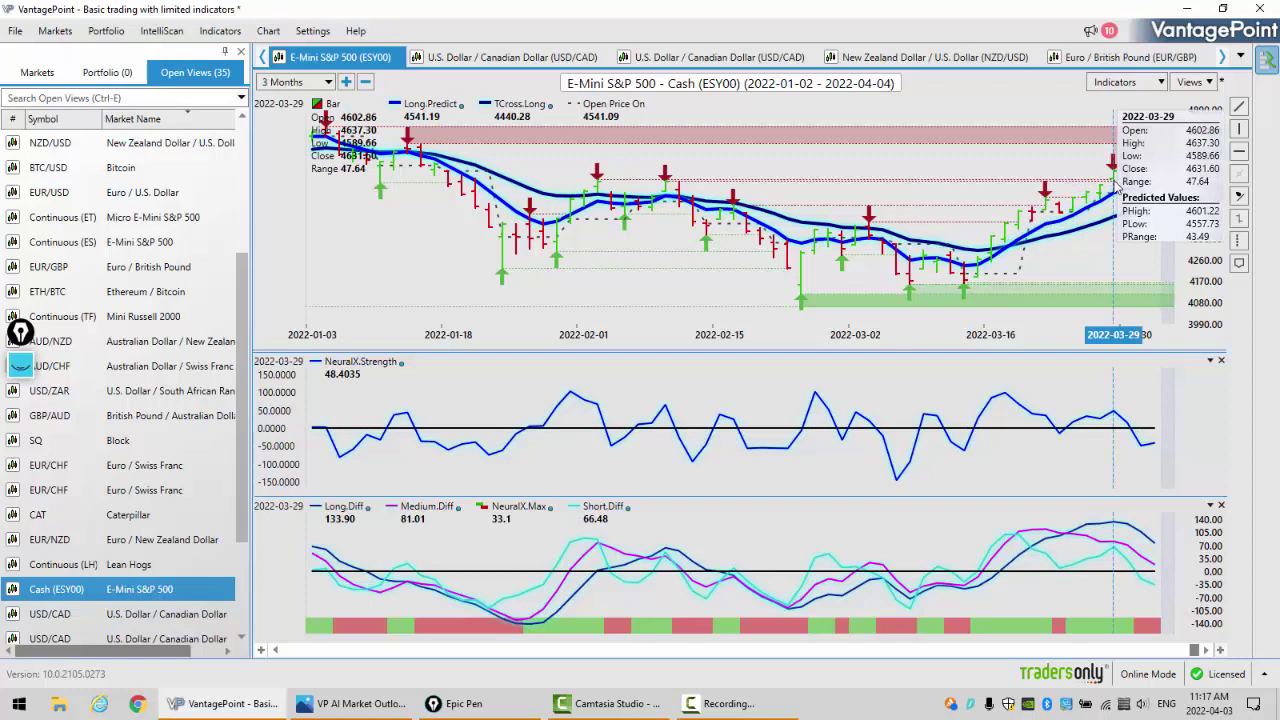
mouse_move(599, 186)
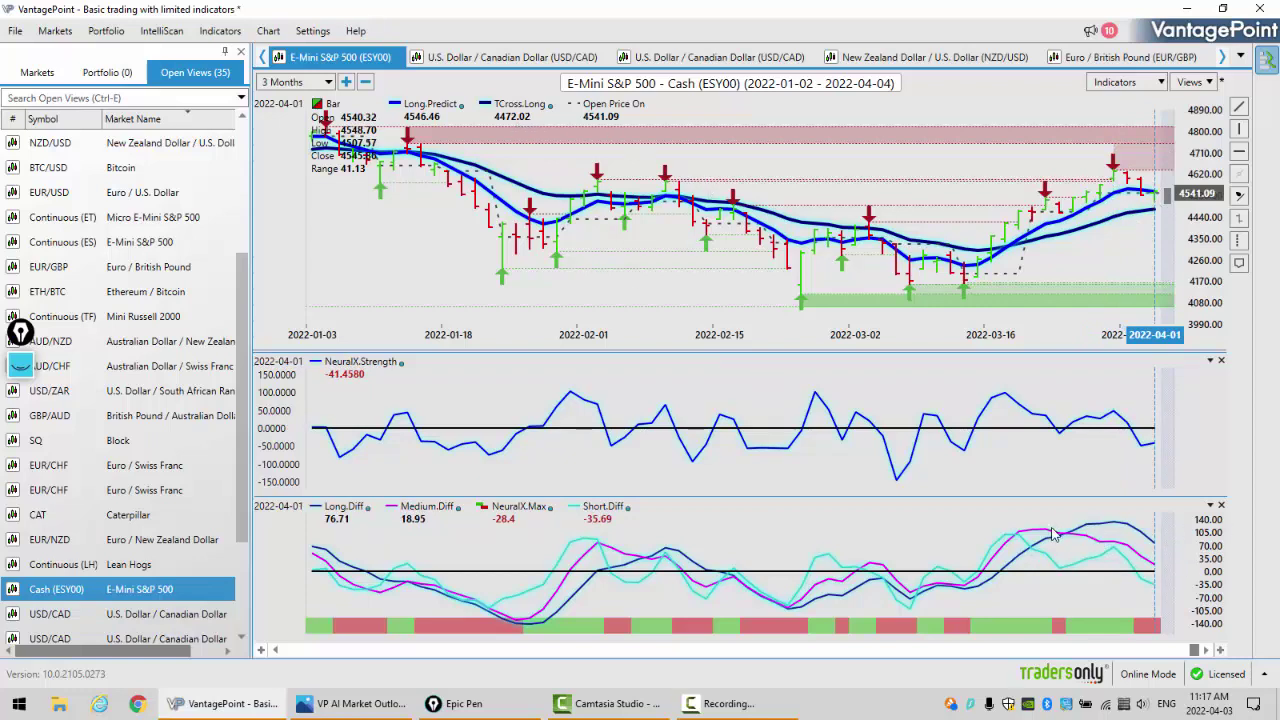
mouse_move(1068, 540)
mouse_move(1160, 200)
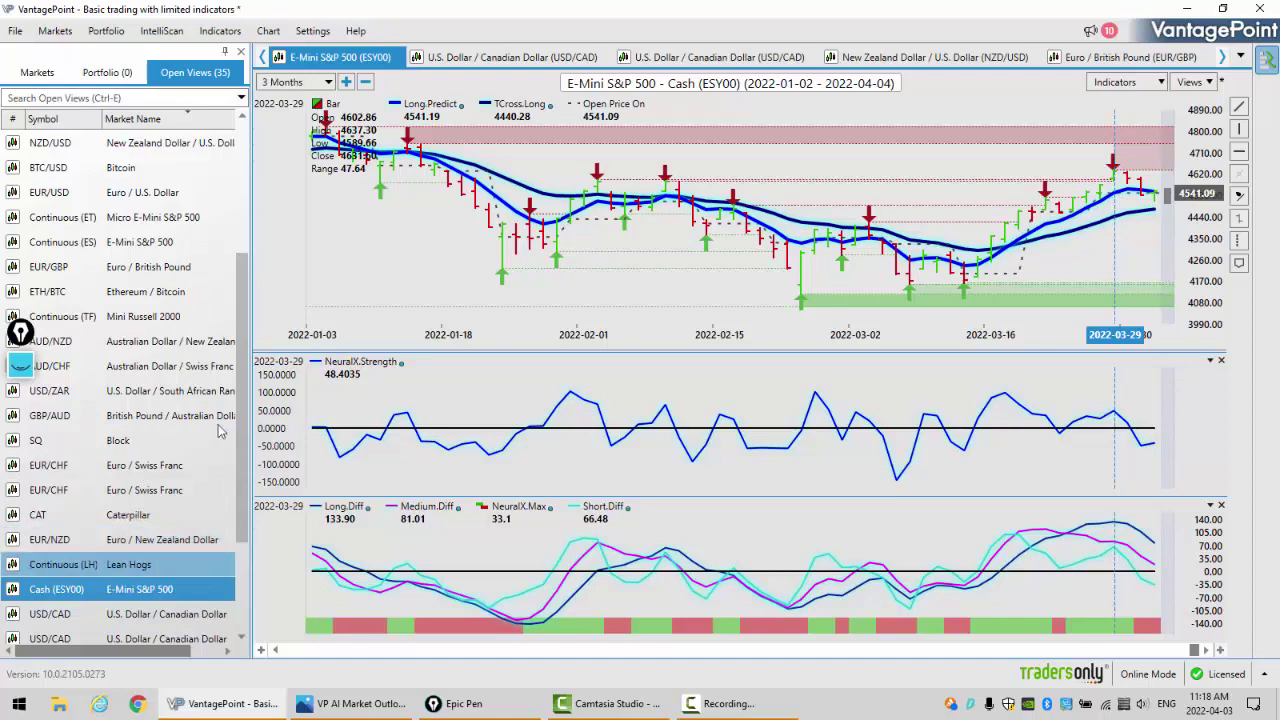
Step: Open the Bitcoin (BTC/USD) chart from the Open Views list
click(241, 119)
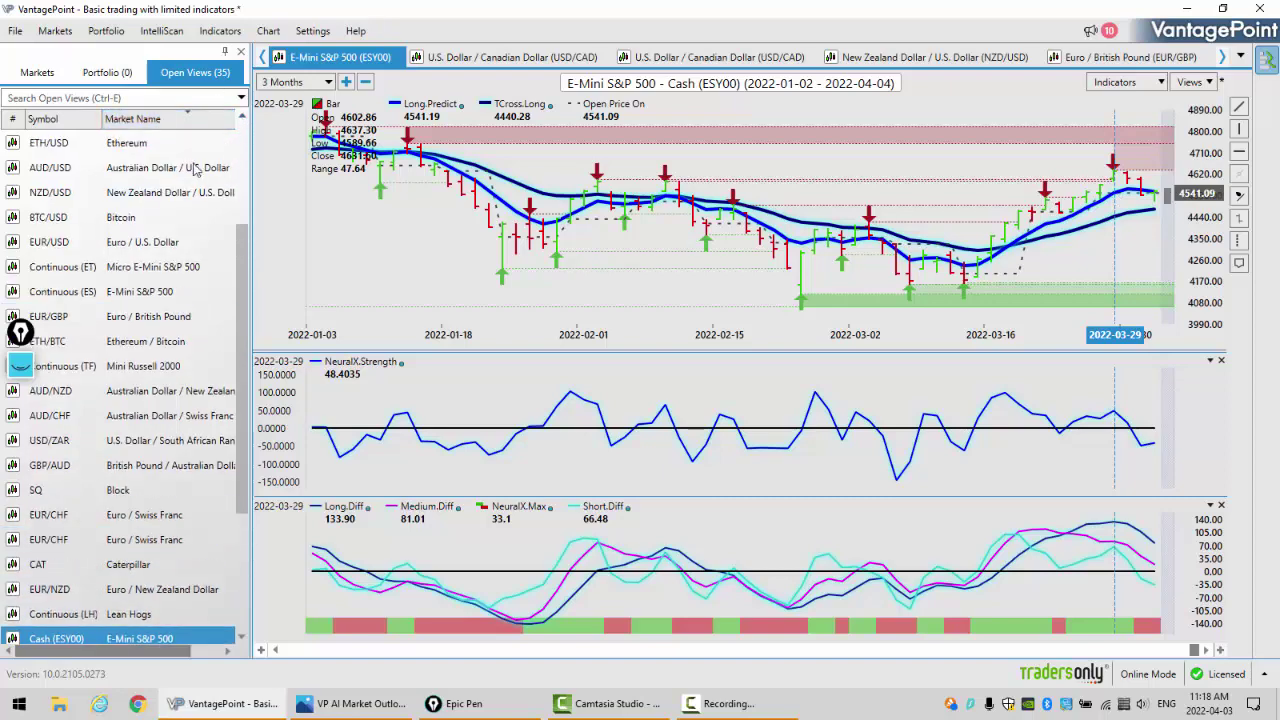
click(127, 221)
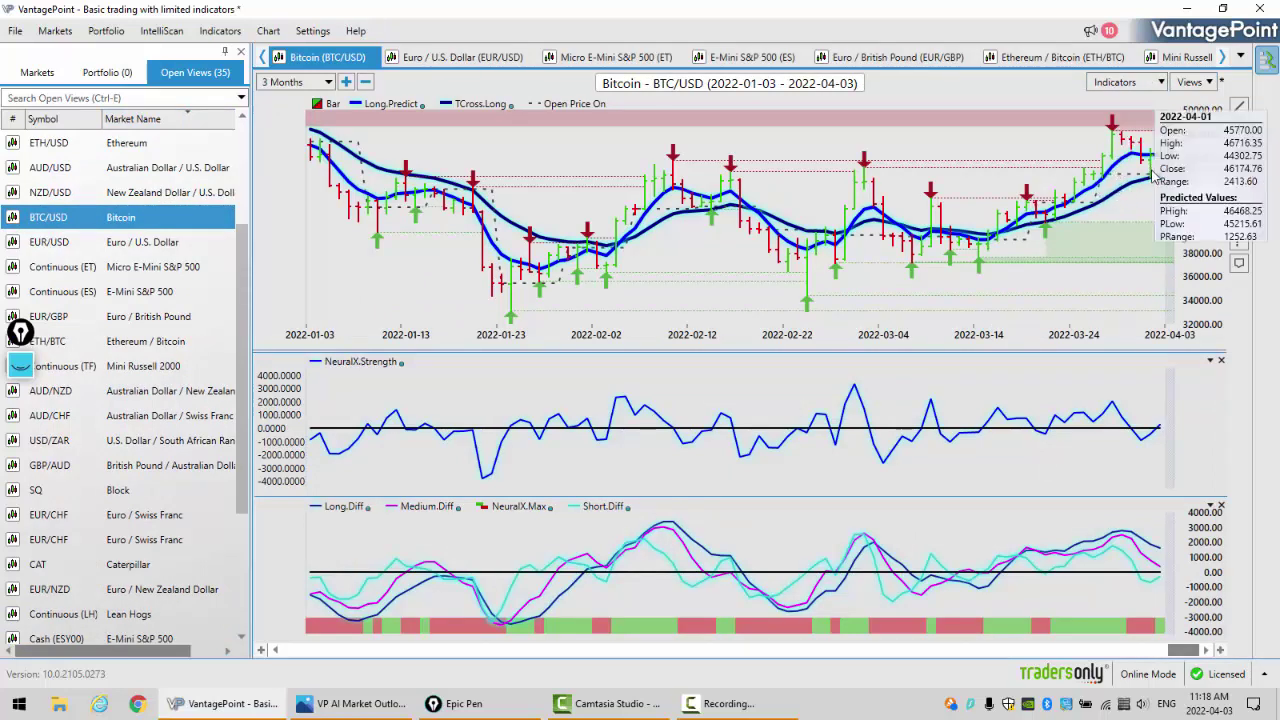
Step: Set the Bitcoin chart's Point In Time Price open line to start at Year instead of Week
right_click(990, 158)
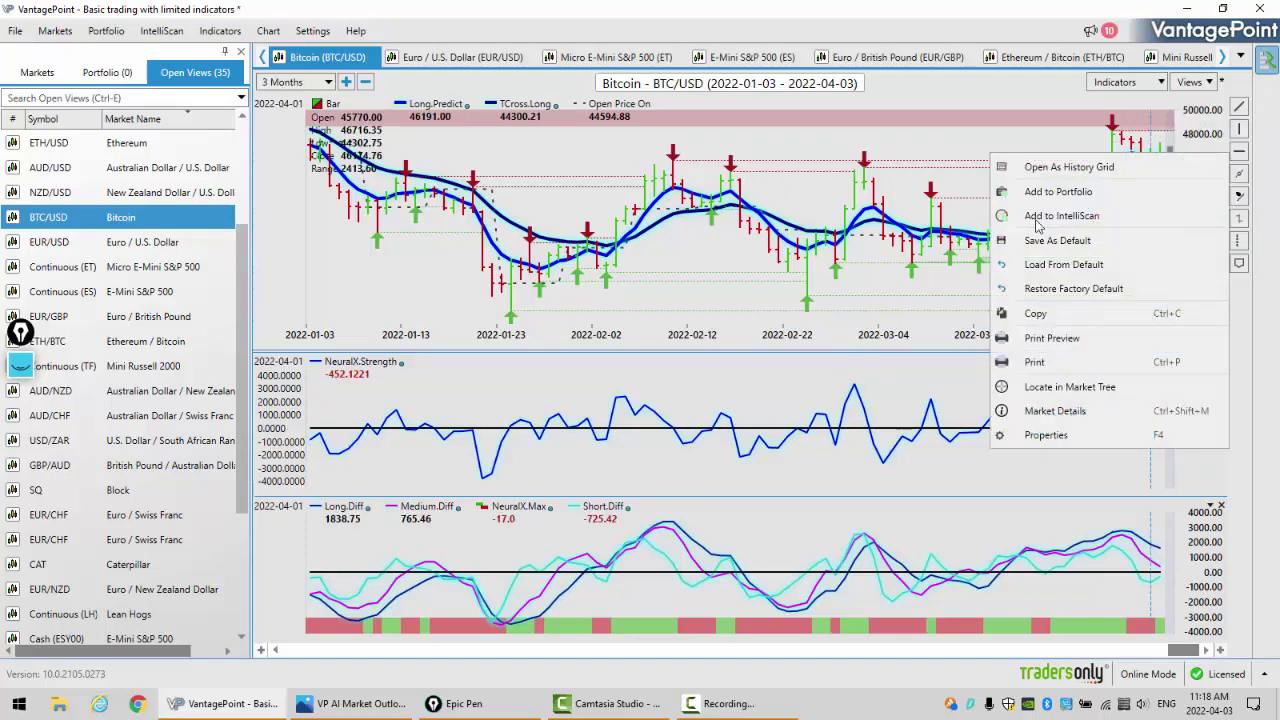
click(1063, 443)
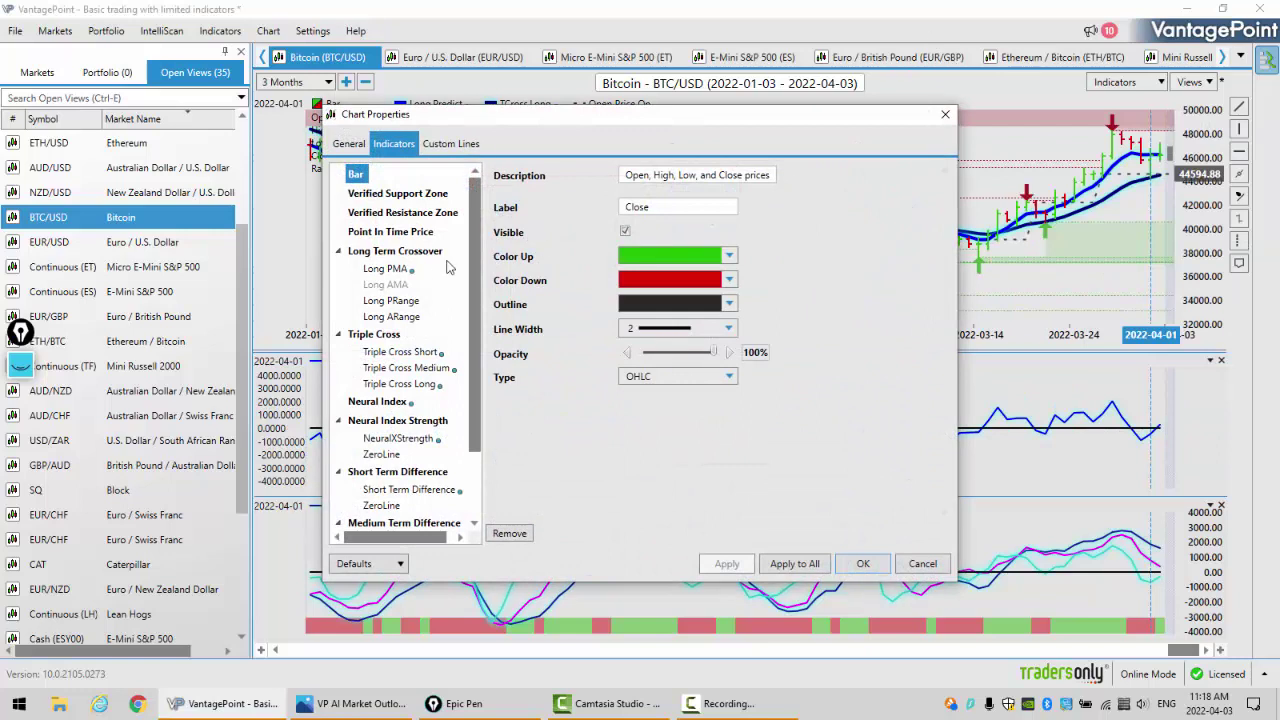
click(390, 235)
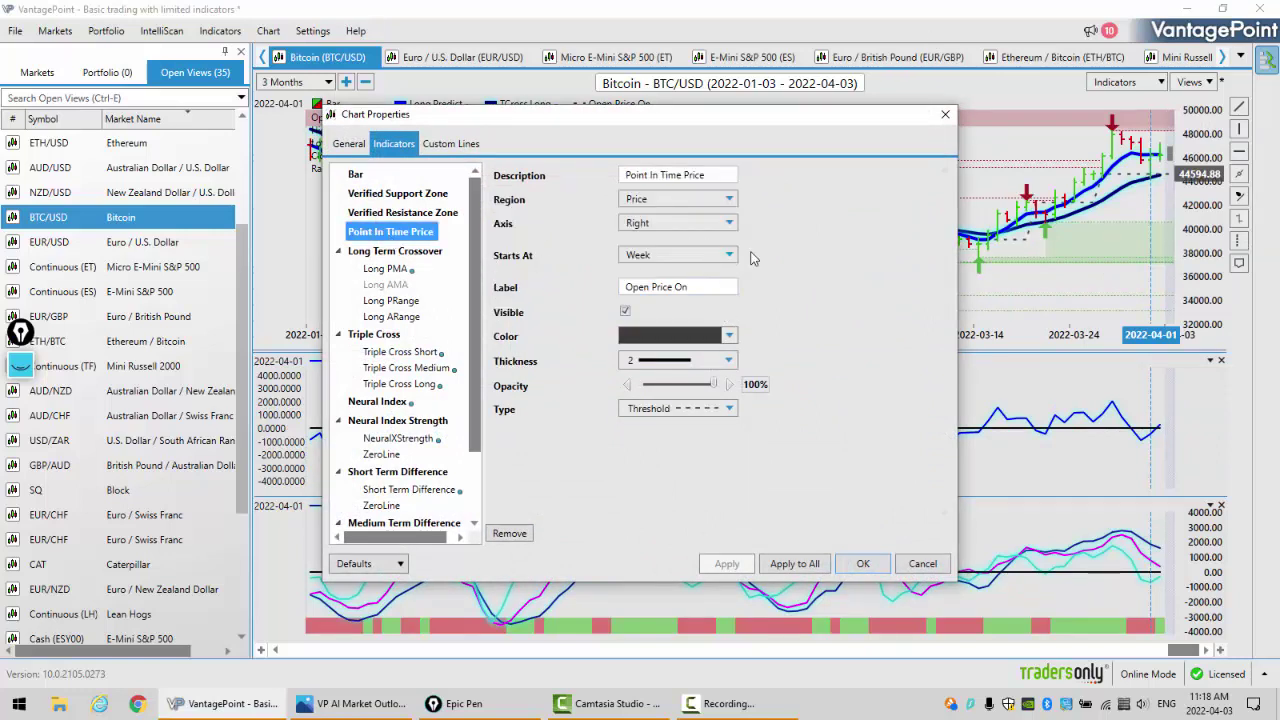
click(731, 258)
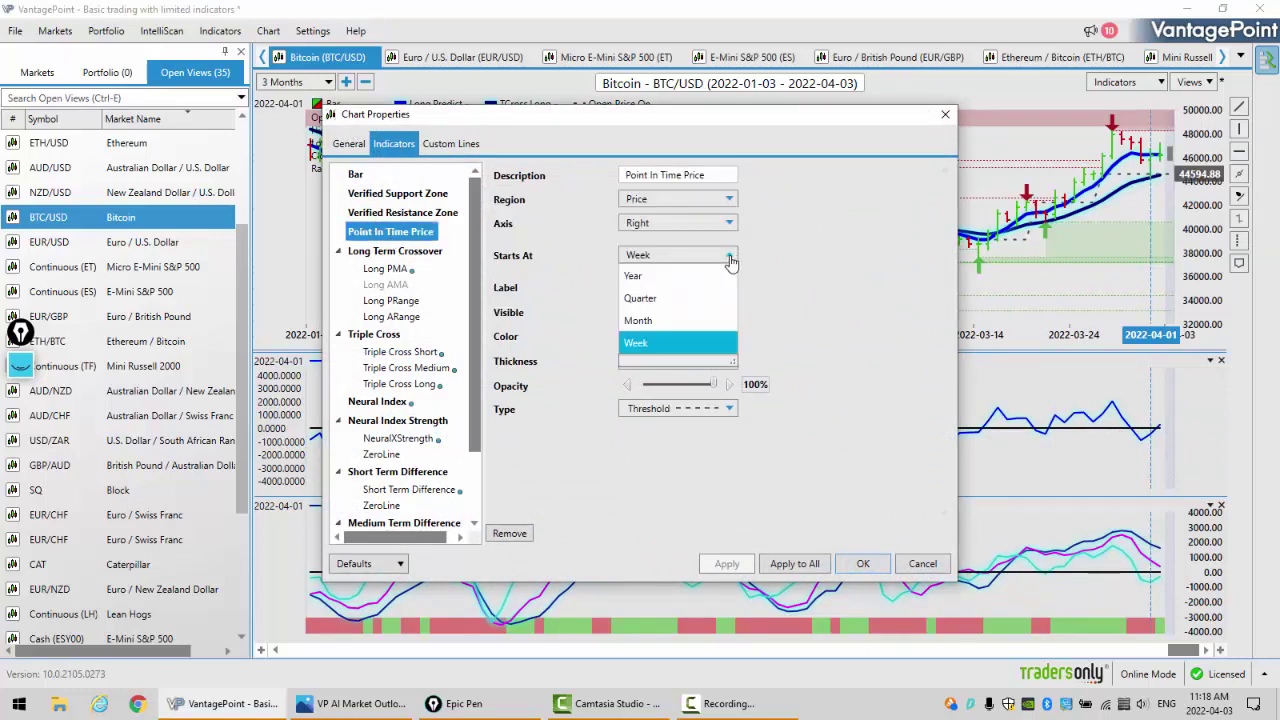
click(661, 280)
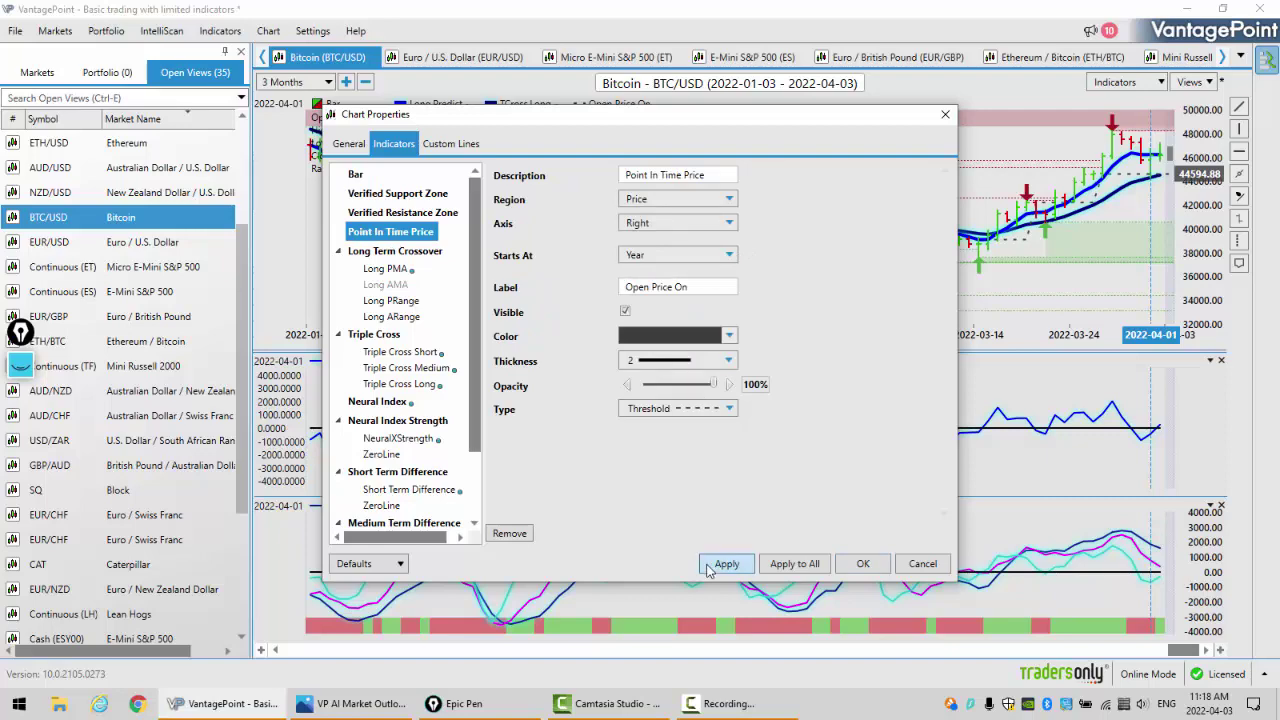
click(707, 565)
click(862, 563)
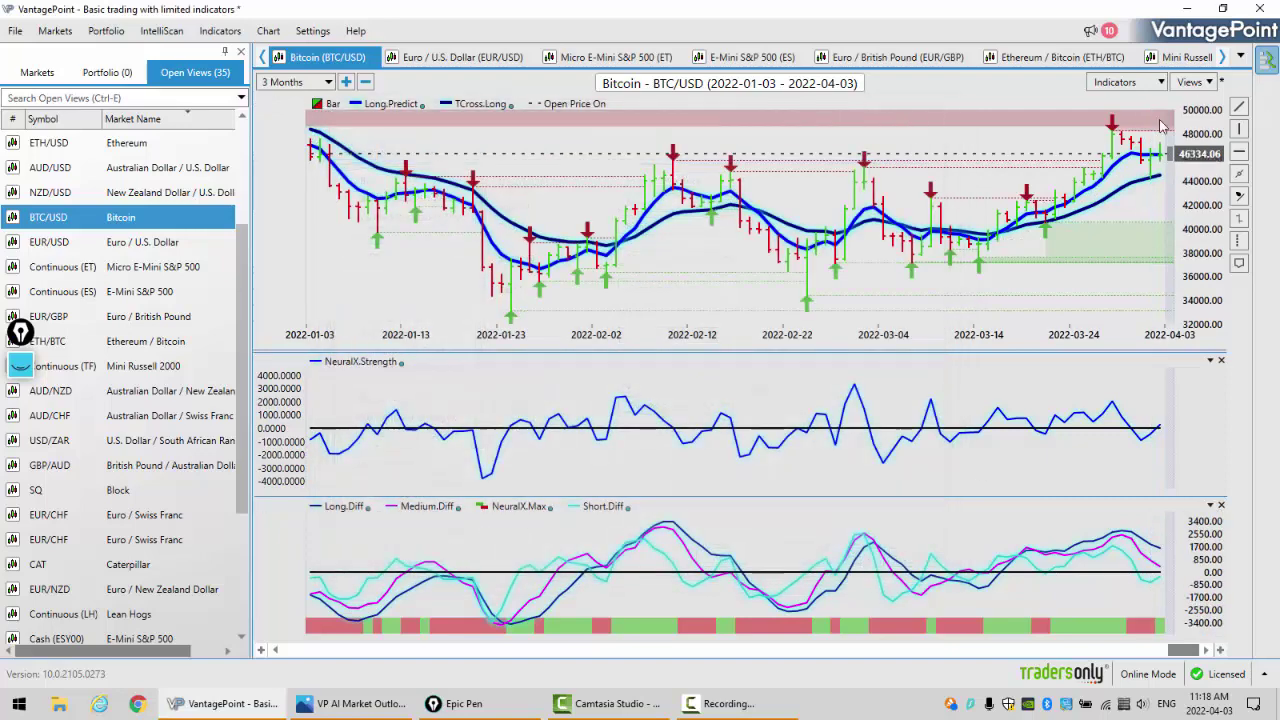
mouse_move(1162, 152)
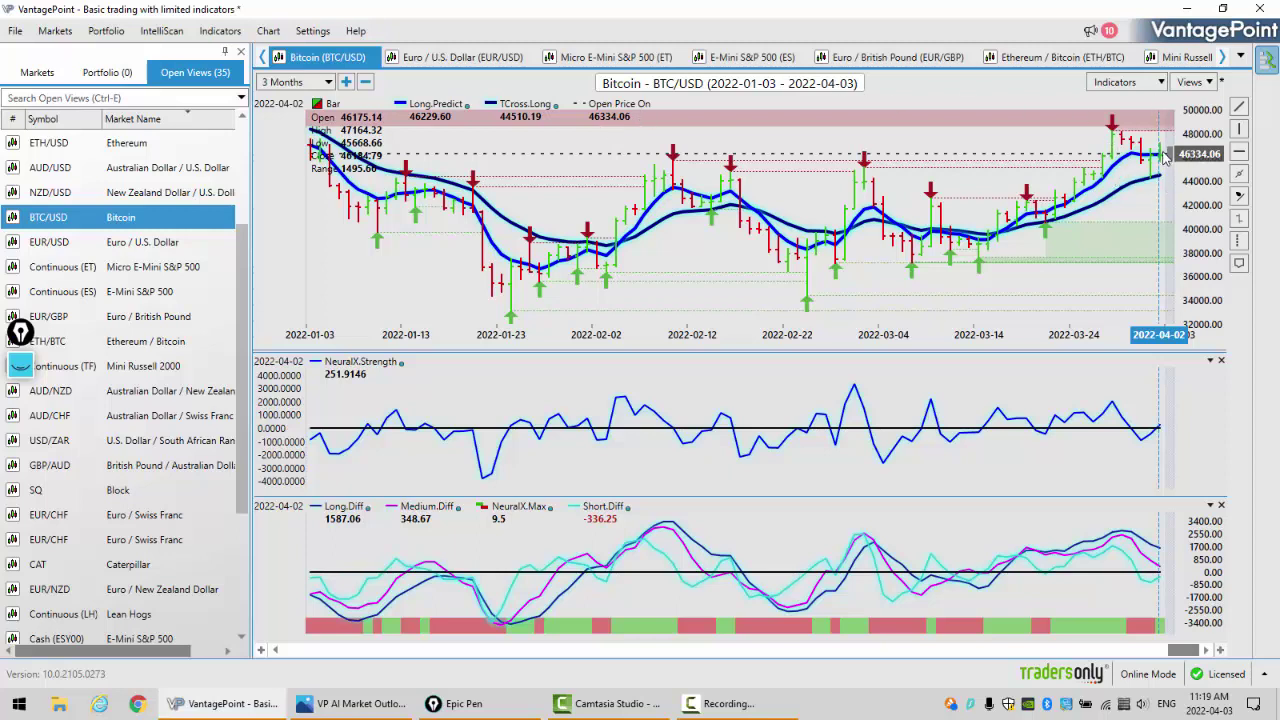
mouse_move(1163, 152)
mouse_move(1153, 183)
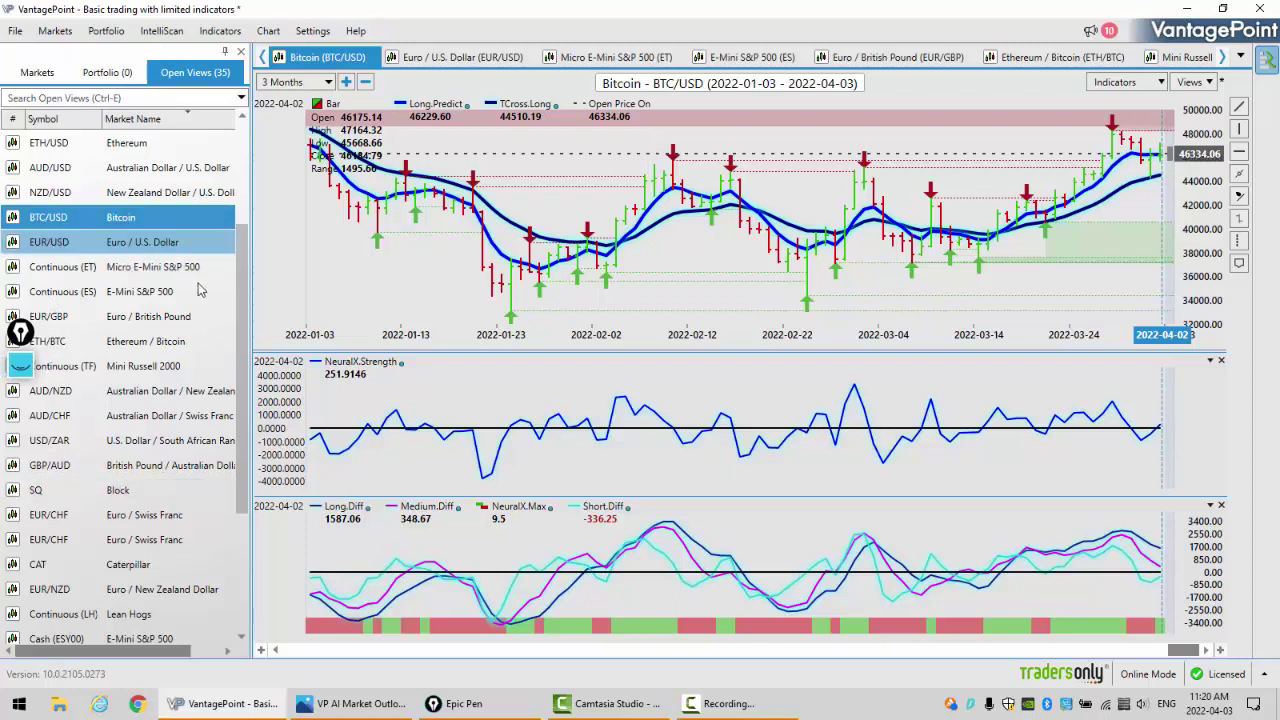
Step: Load the Cash (GCY00) Gold chart and look over its latest readings
scroll(215, 380, up, 3)
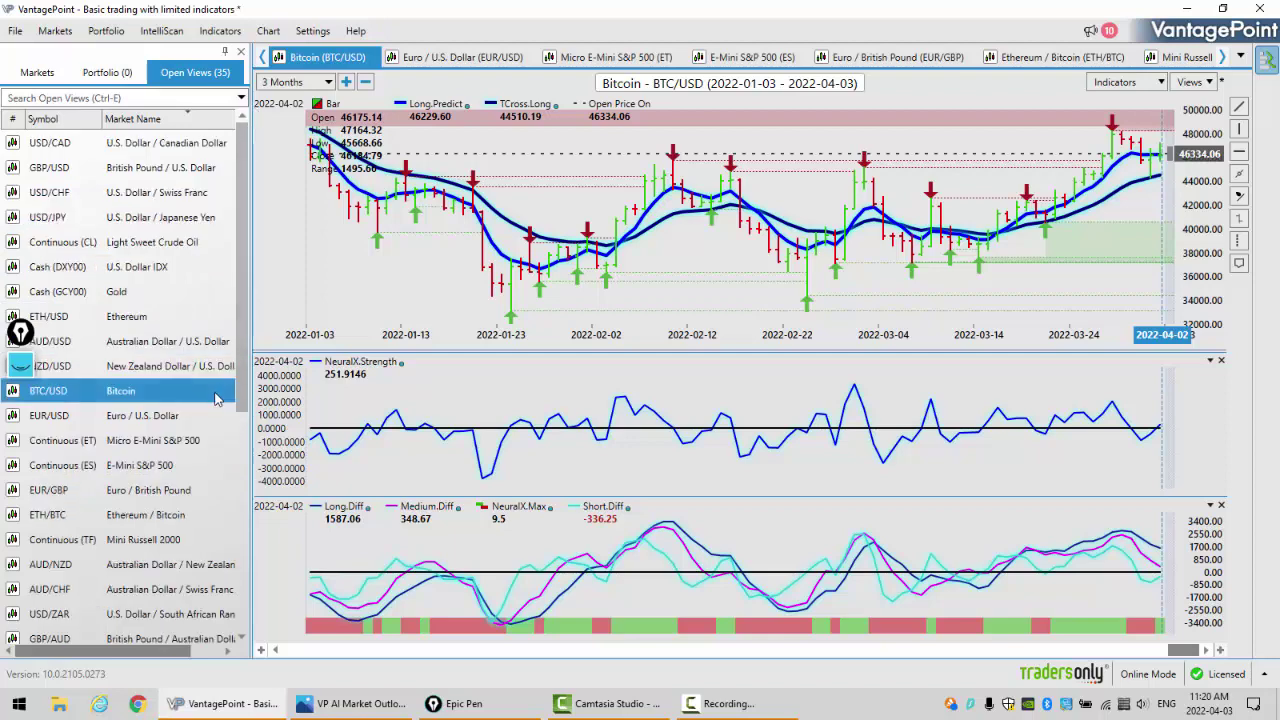
click(115, 293)
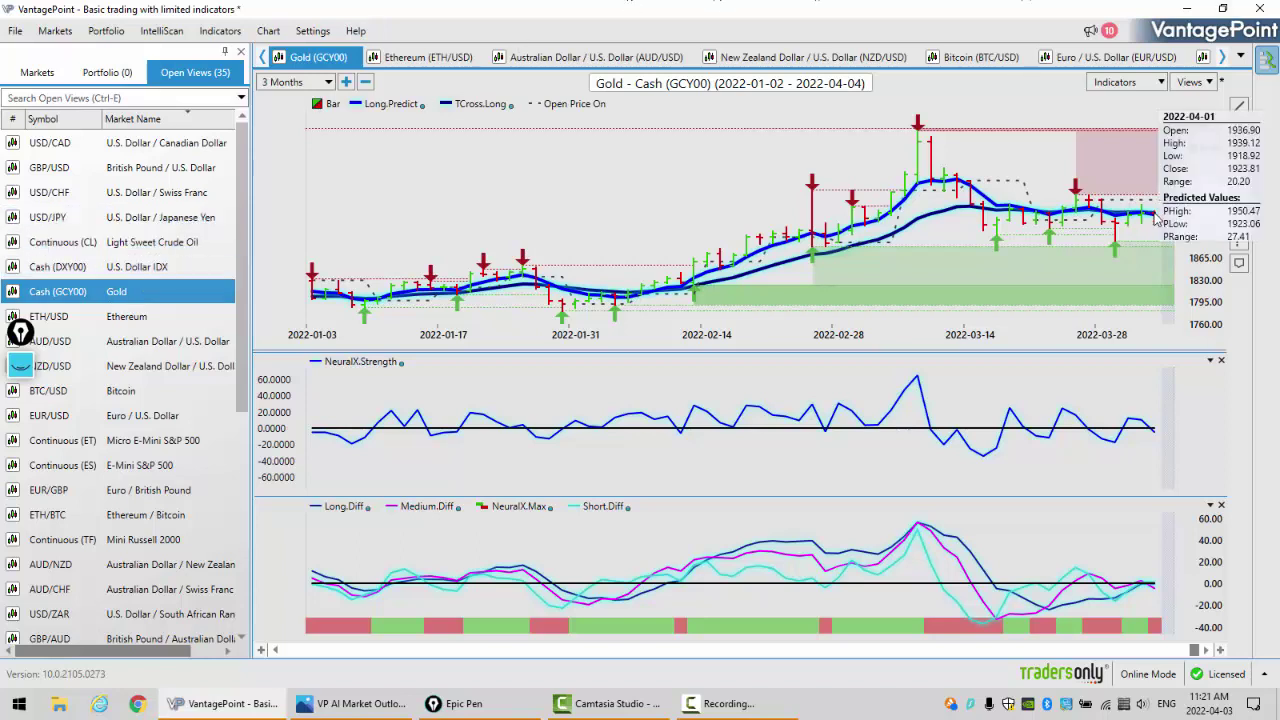
mouse_move(1158, 217)
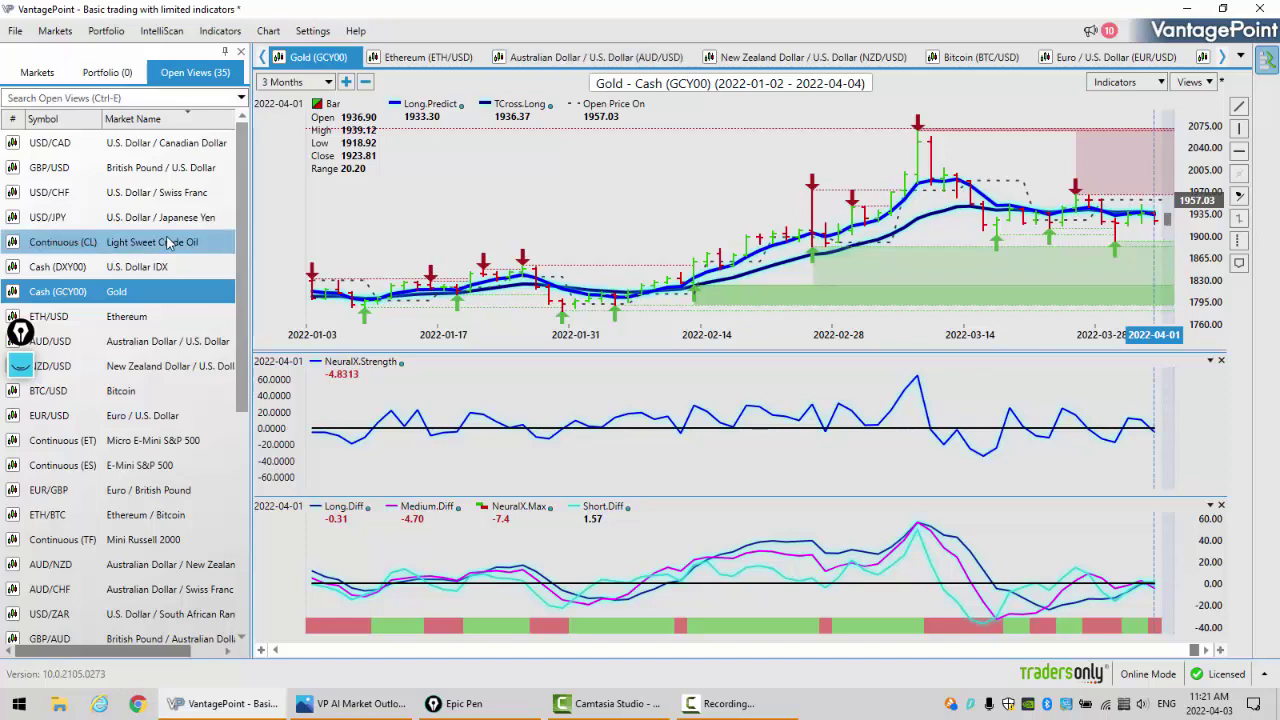
Step: Review the Light Sweet Crude Oil chart, then load the Euro / U.S. Dollar (EUR/USD) chart
click(168, 243)
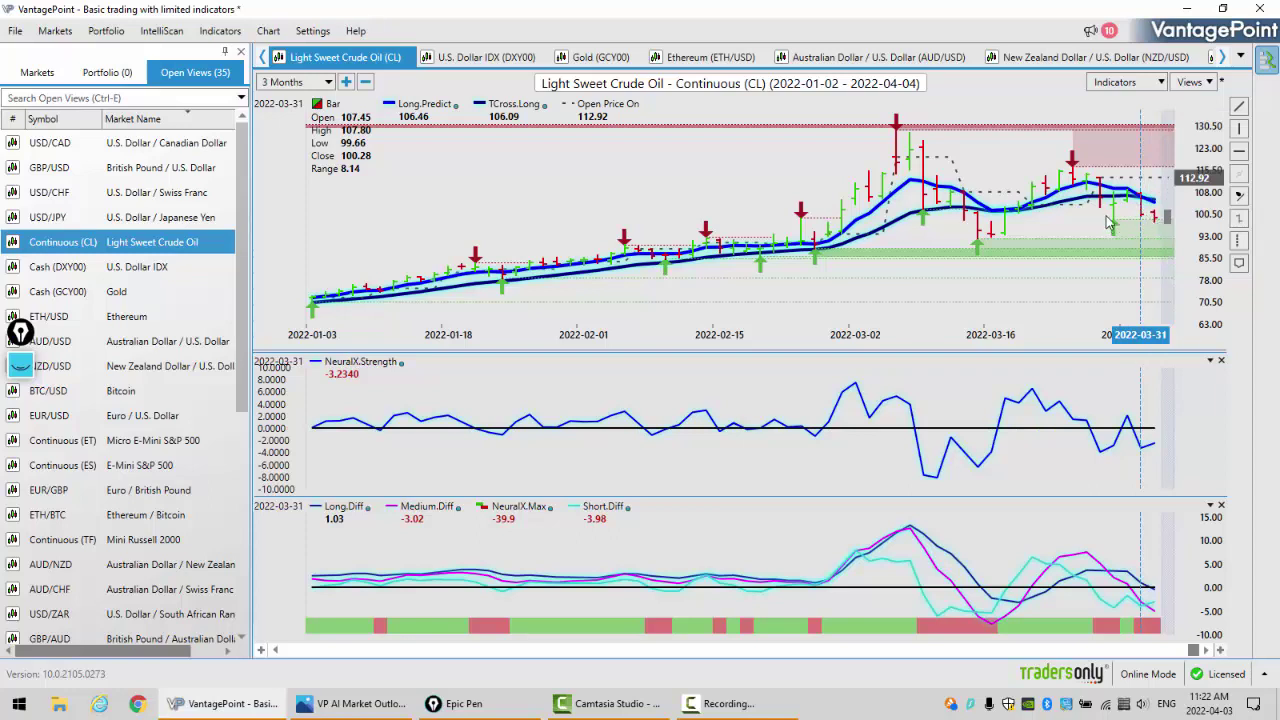
mouse_move(1116, 222)
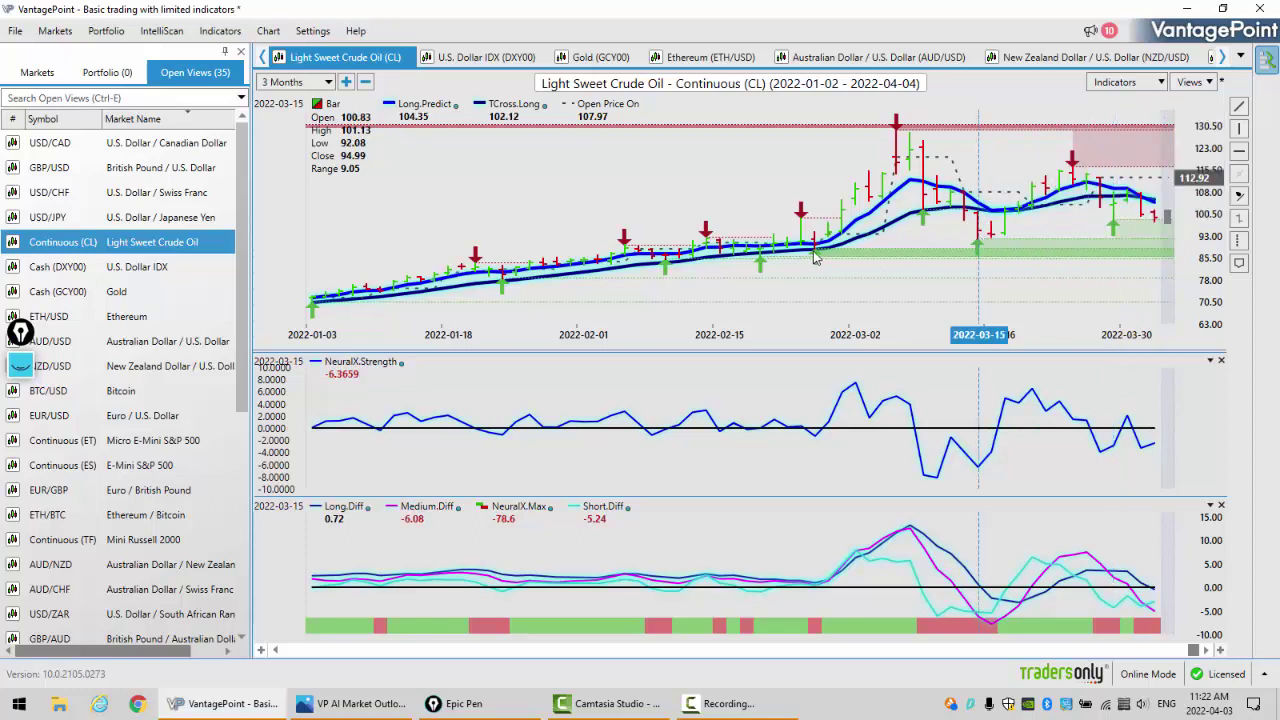
mouse_move(667, 262)
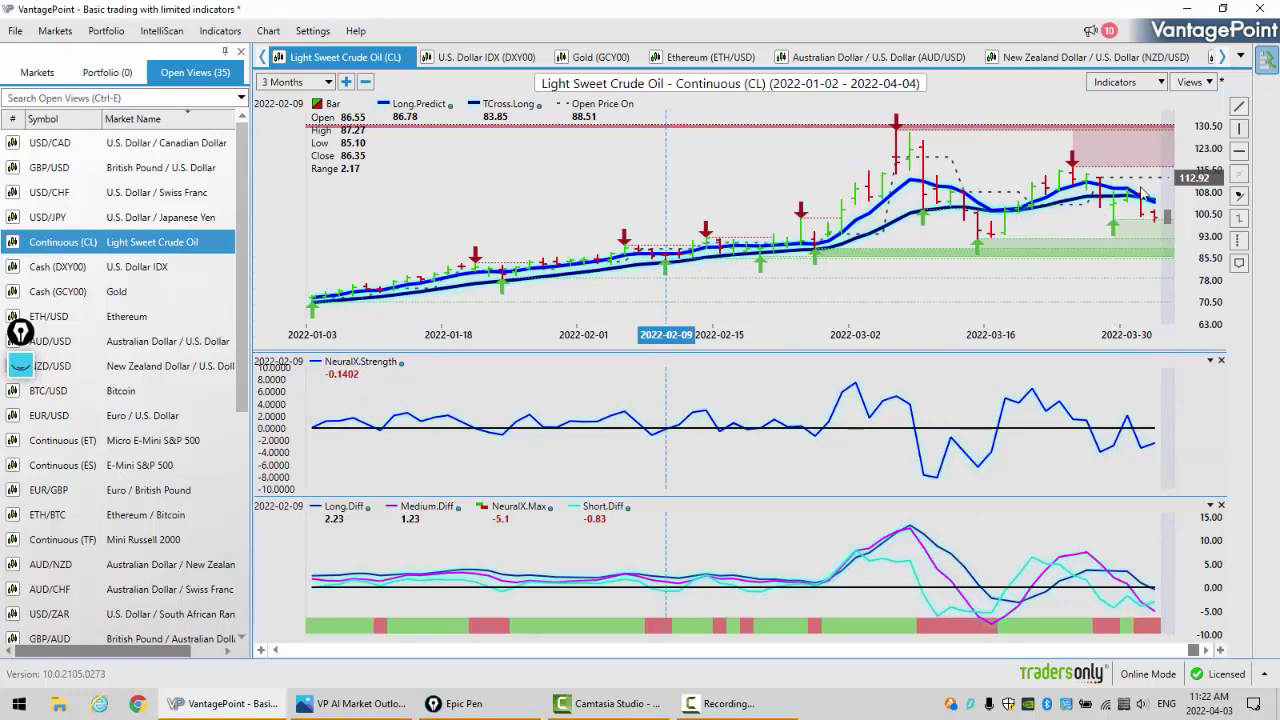
mouse_move(1156, 217)
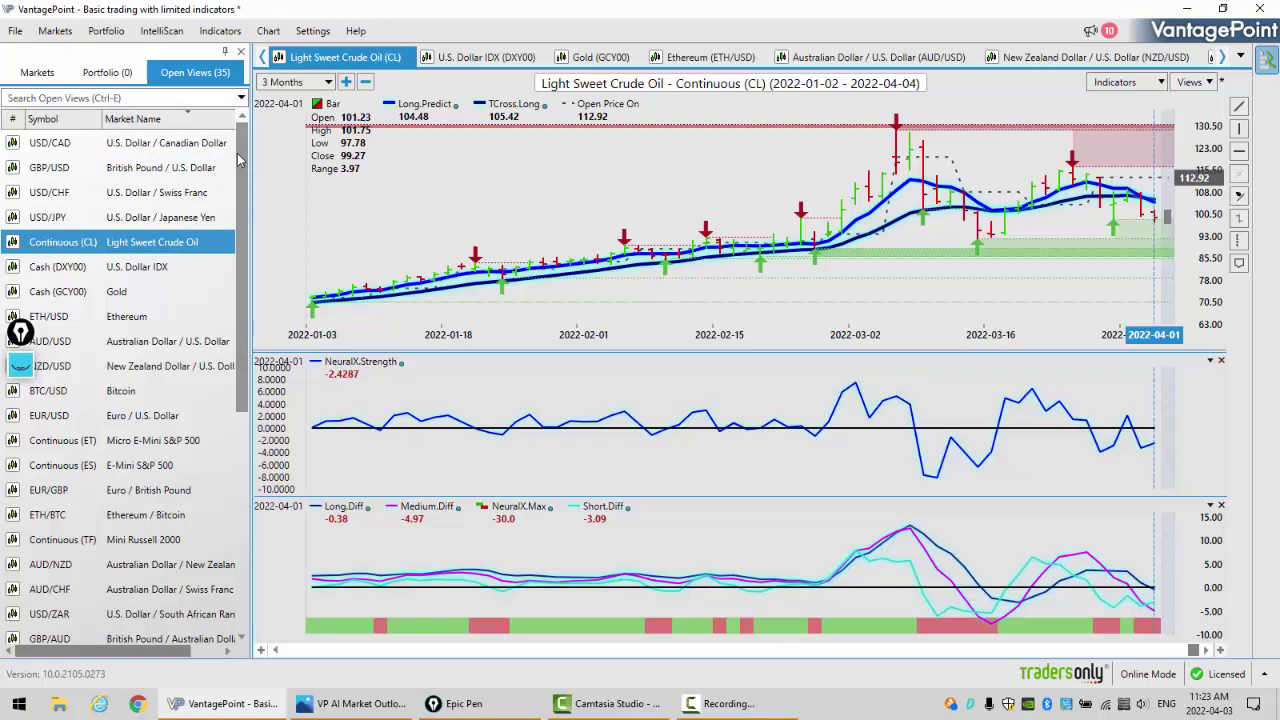
click(162, 415)
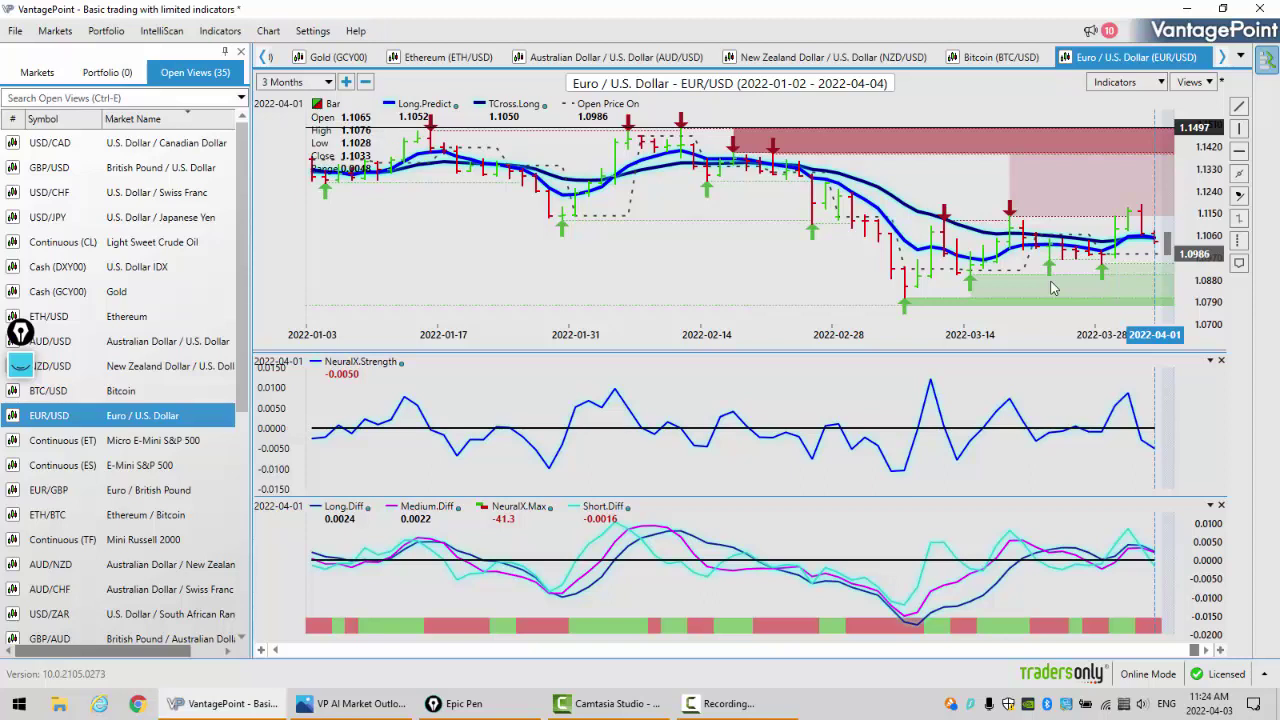
Step: Open the USD/CHF chart from the Open Views list
mouse_move(906, 285)
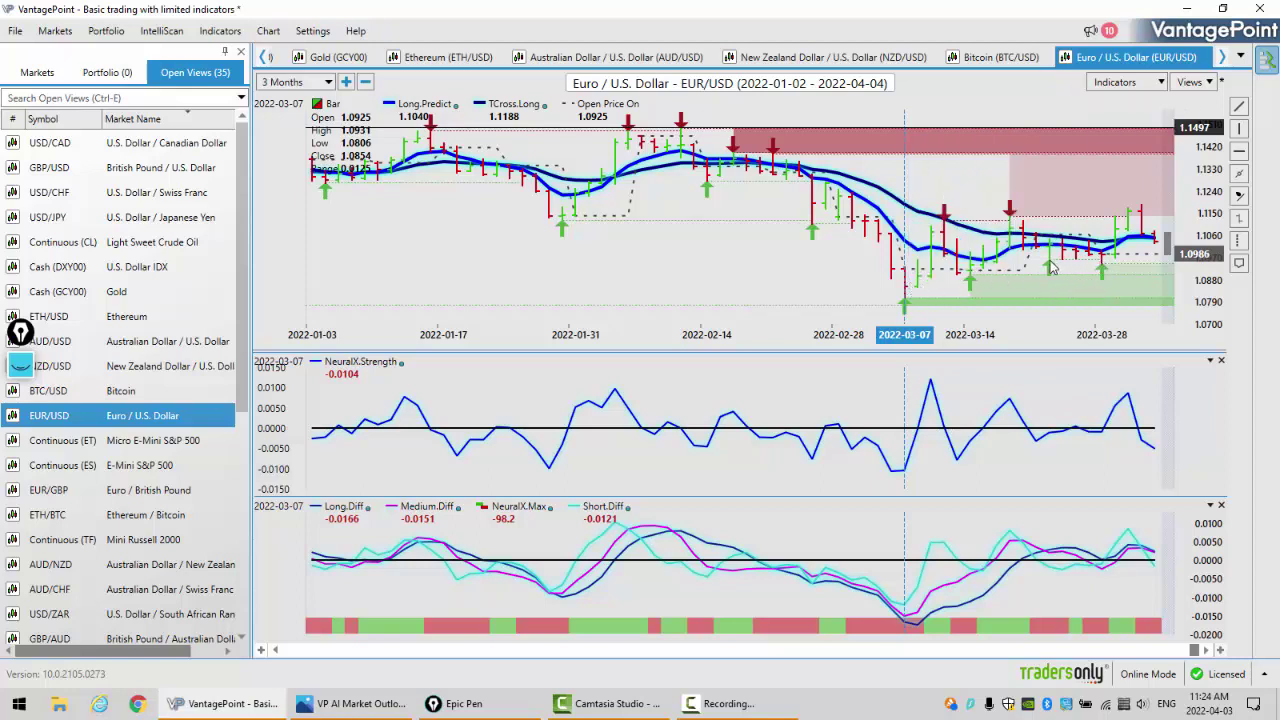
mouse_move(1052, 265)
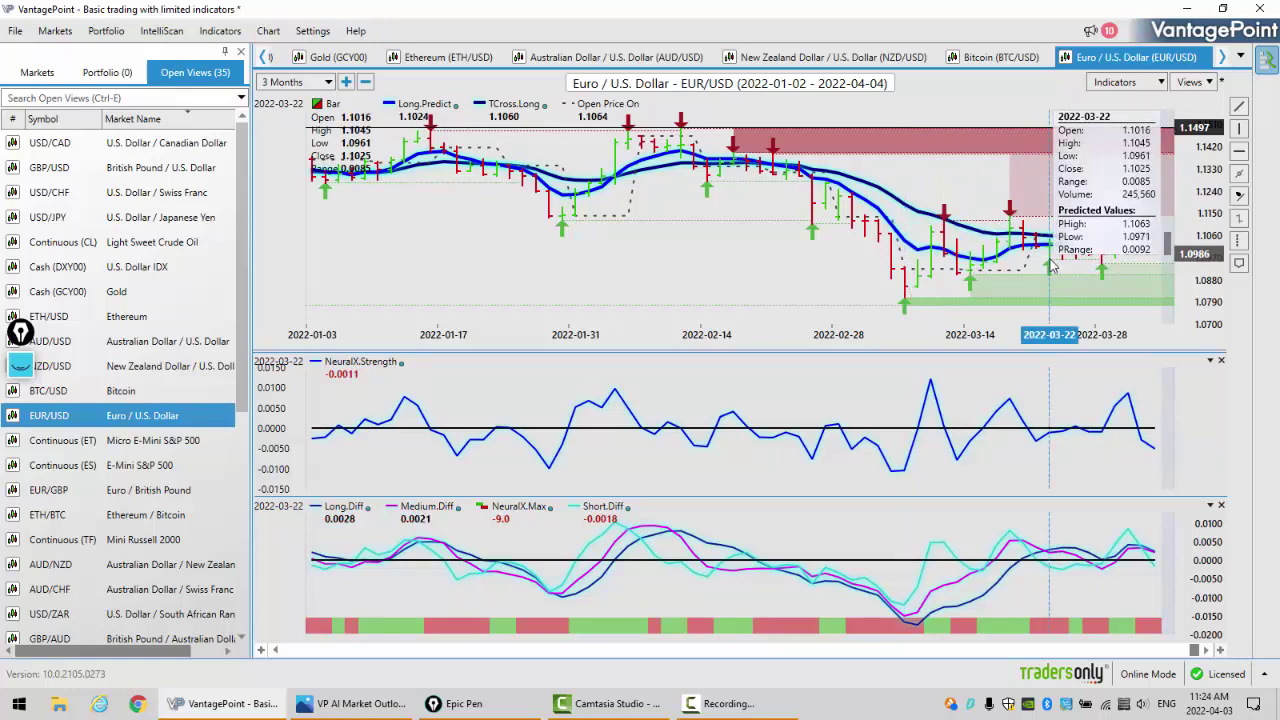
mouse_move(1104, 270)
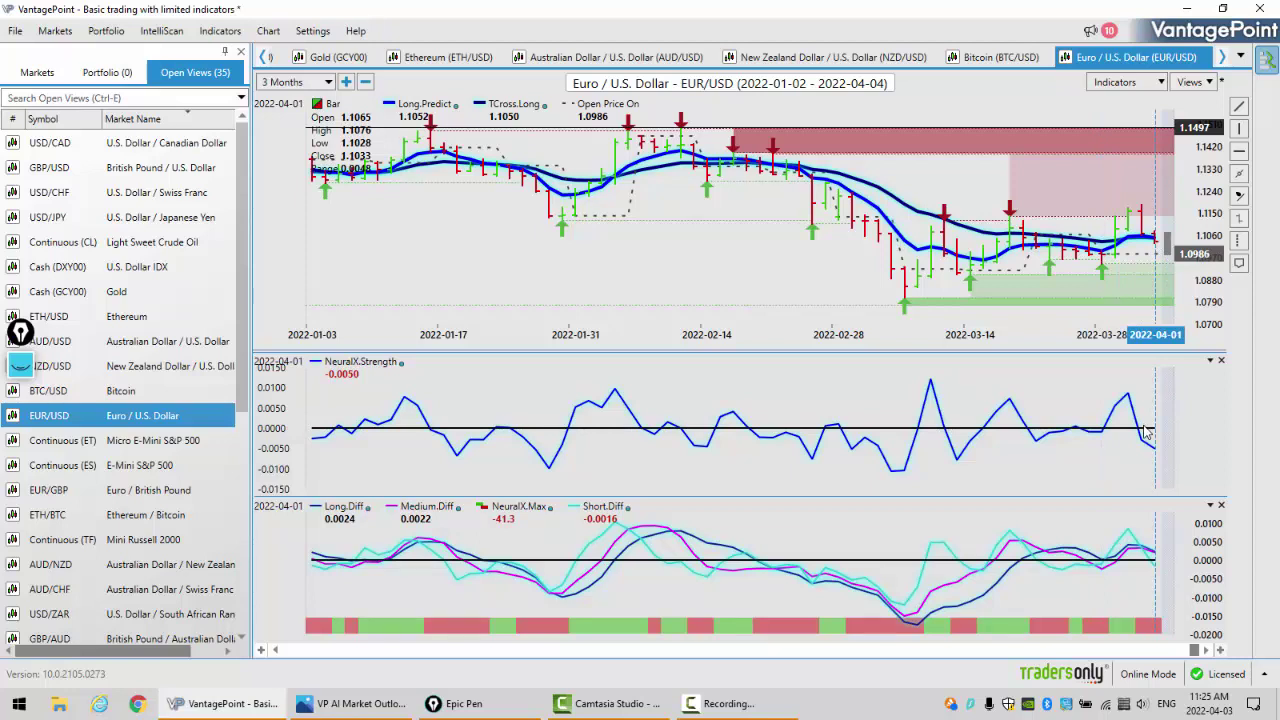
click(166, 193)
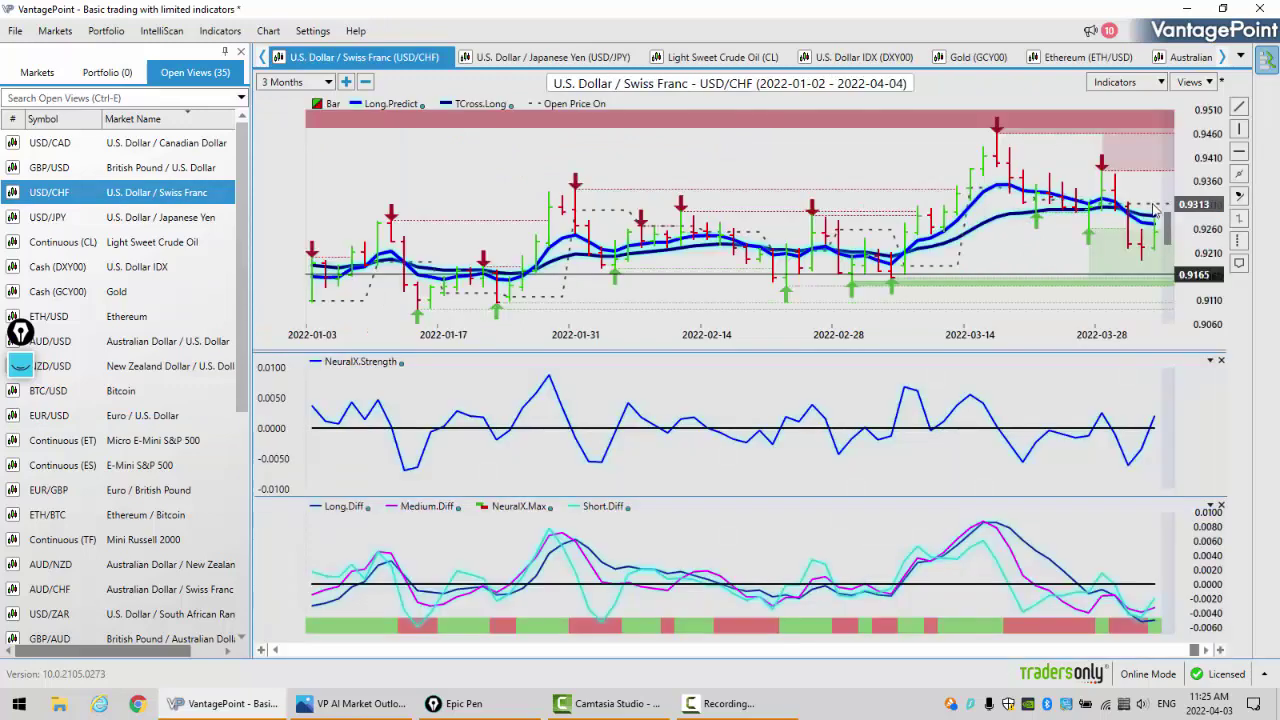
Step: Open the context menu on the USD/CHF chart
mouse_move(1156, 236)
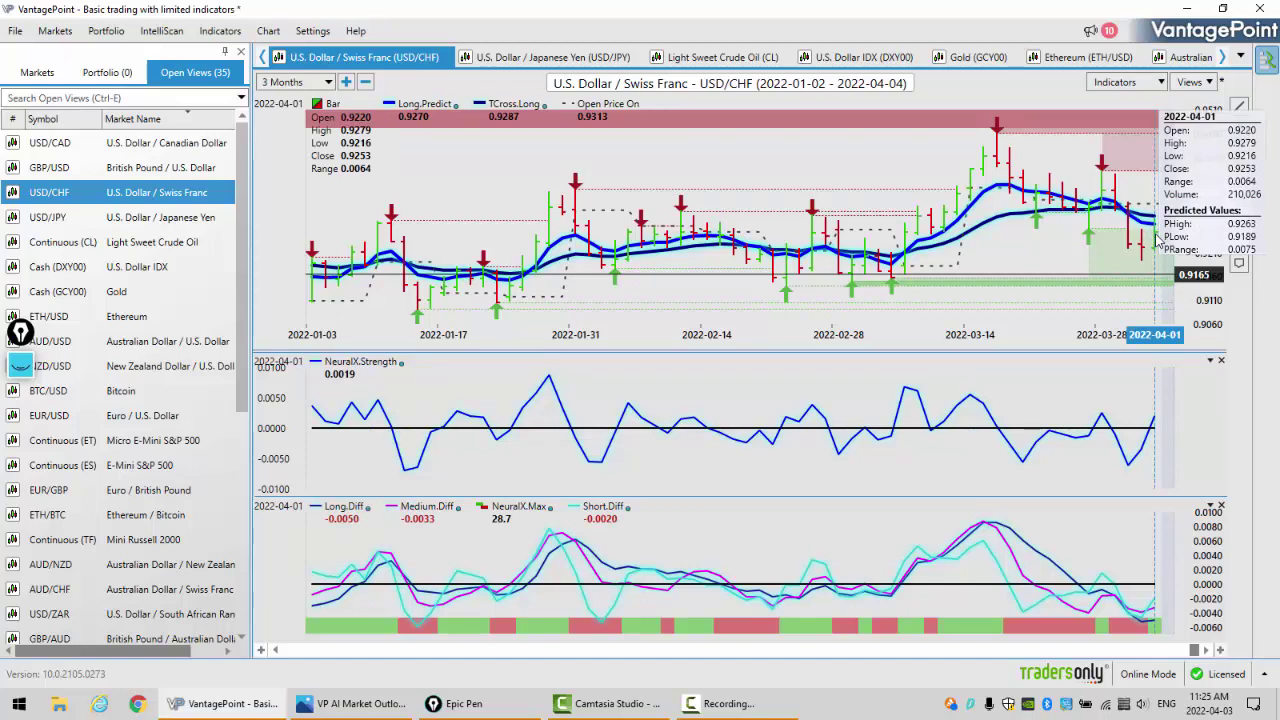
right_click(840, 142)
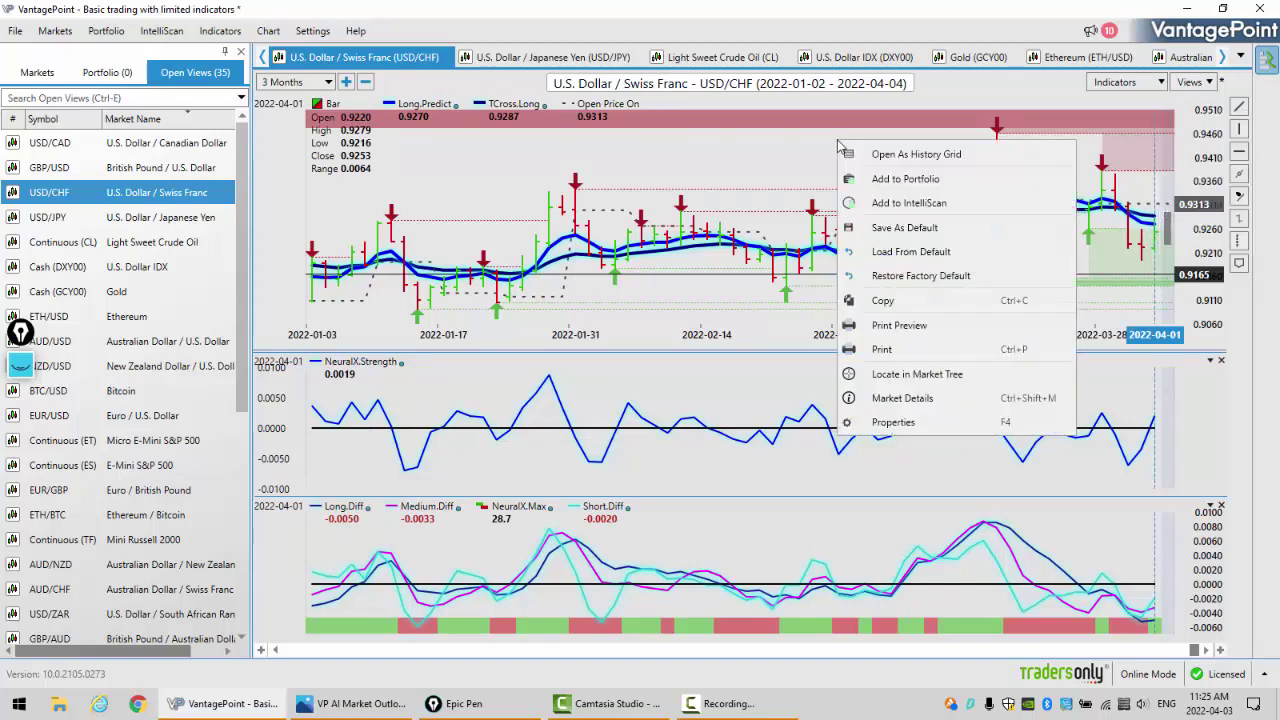
Step: Set the Point In Time Price indicator to start at Year, so the USD/CHF open line marks 0.9109
click(893, 422)
click(370, 233)
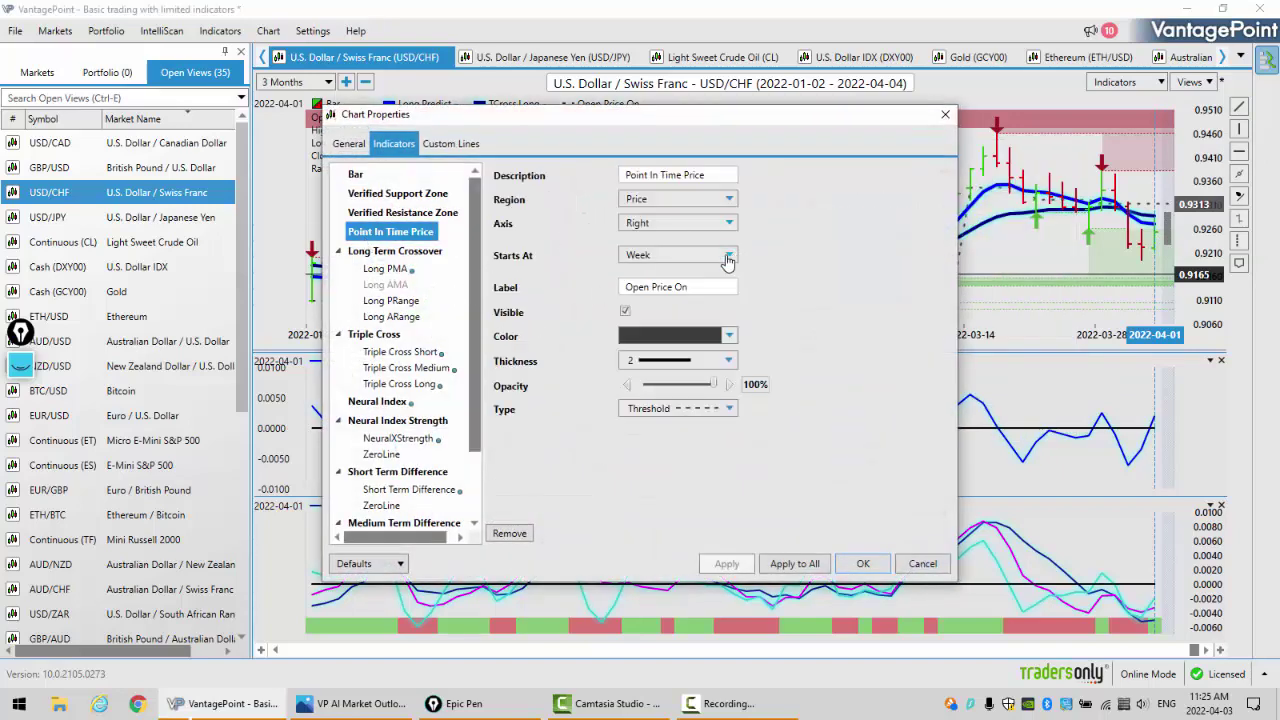
click(727, 258)
click(634, 276)
click(727, 564)
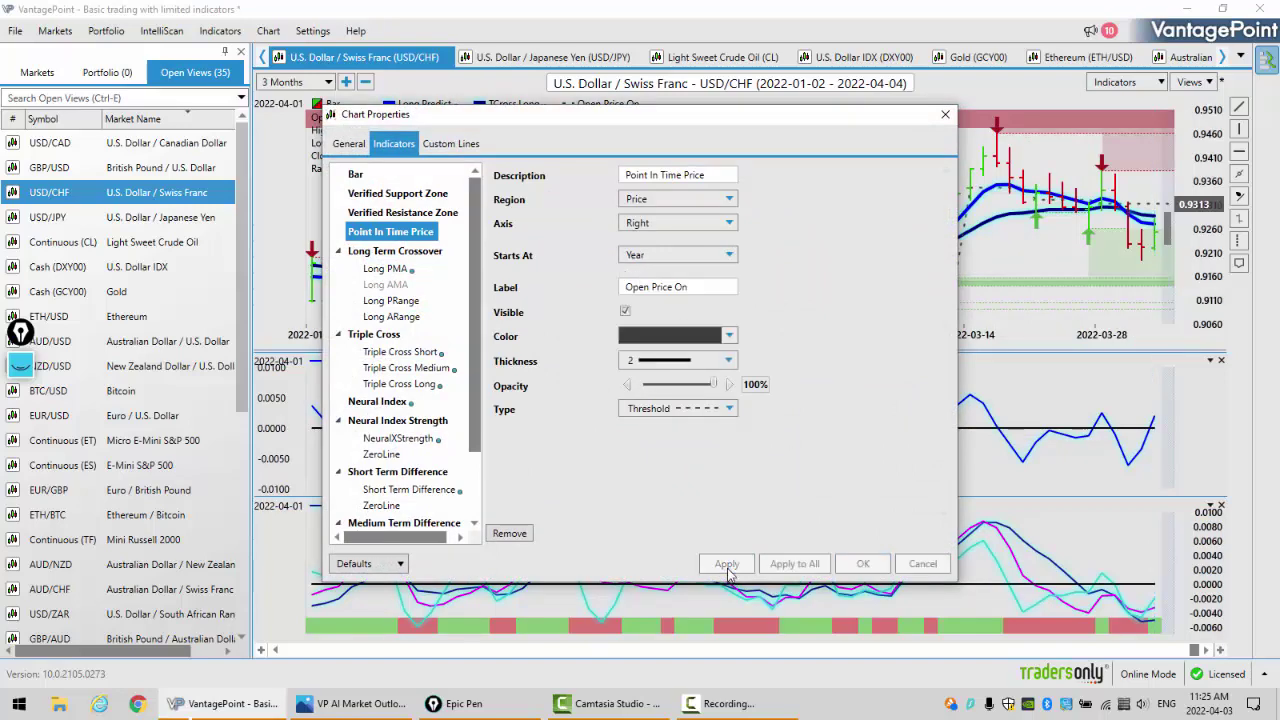
click(863, 564)
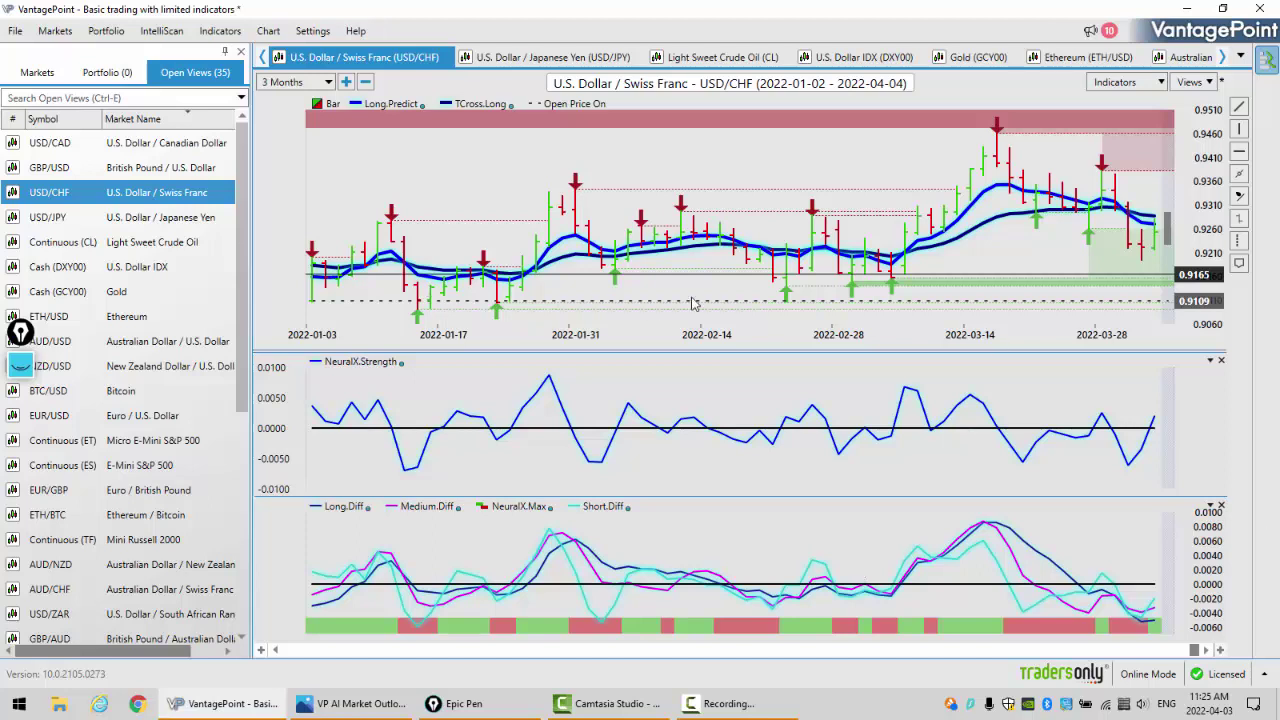
Step: Open the GBP/USD chart from Open Views, showing its 3-month range at 1.3178
mouse_move(1114, 305)
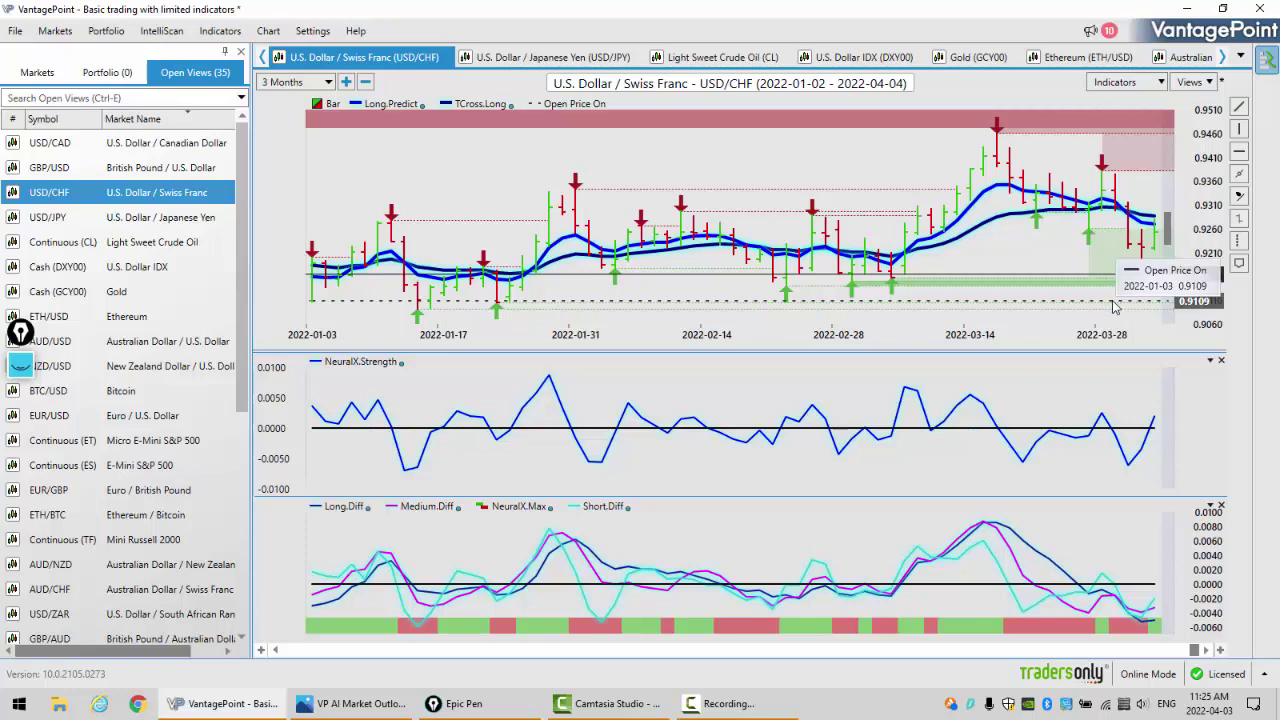
mouse_move(1155, 243)
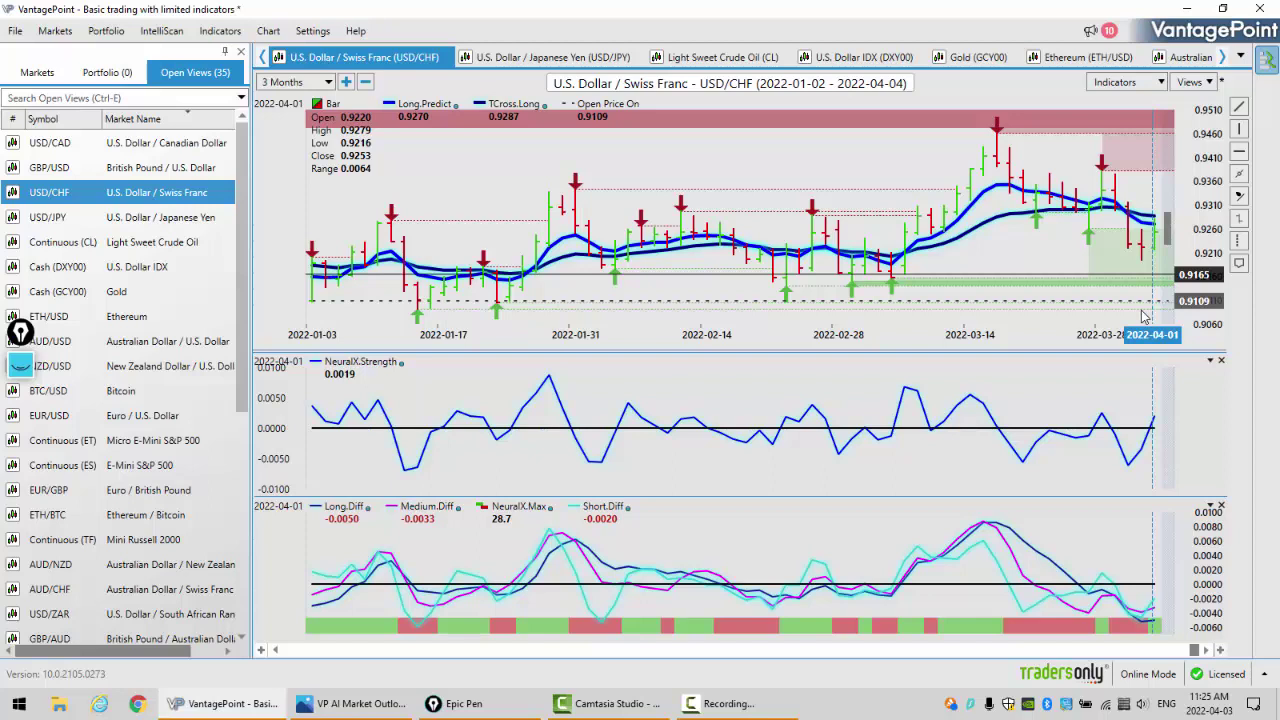
mouse_move(1128, 212)
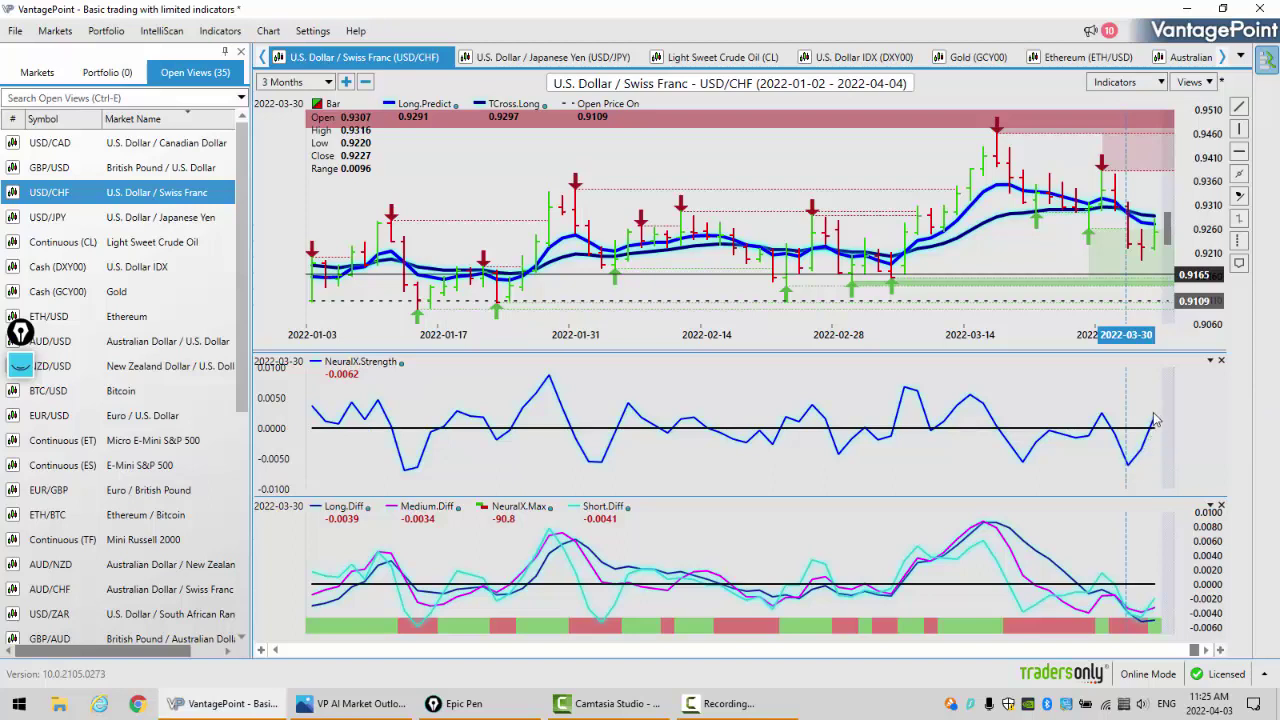
mouse_move(1148, 444)
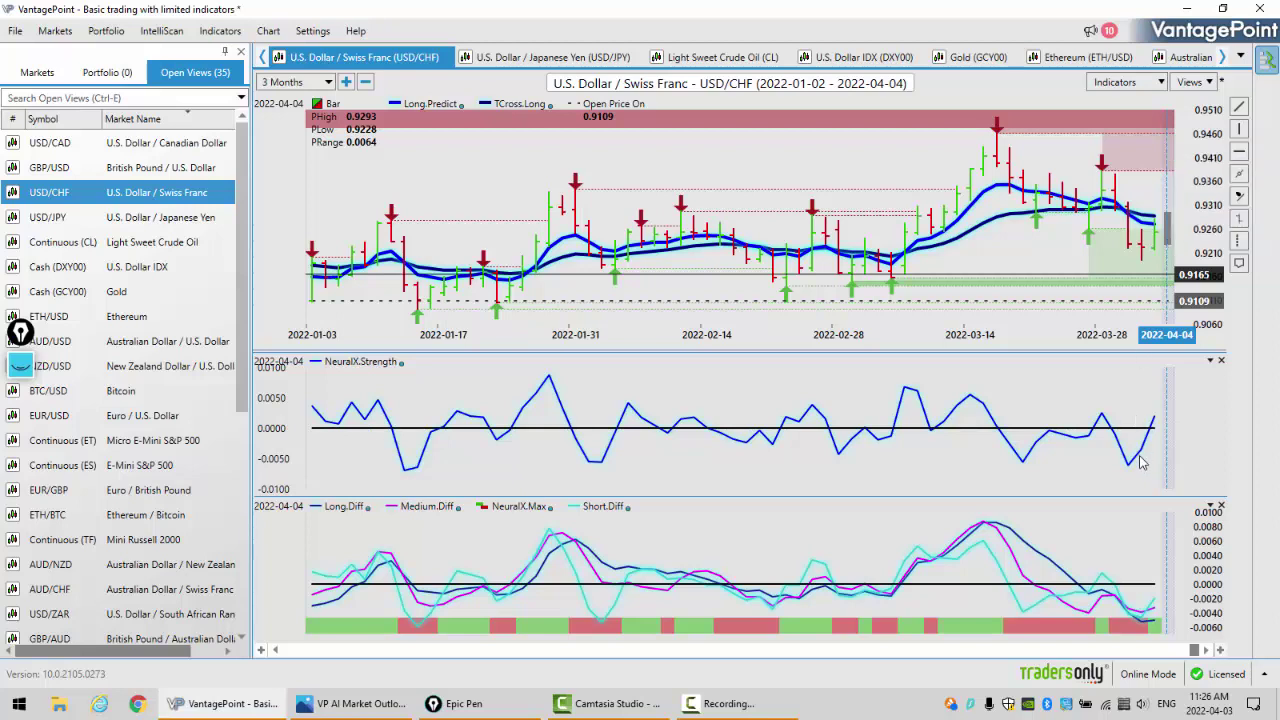
mouse_move(1131, 472)
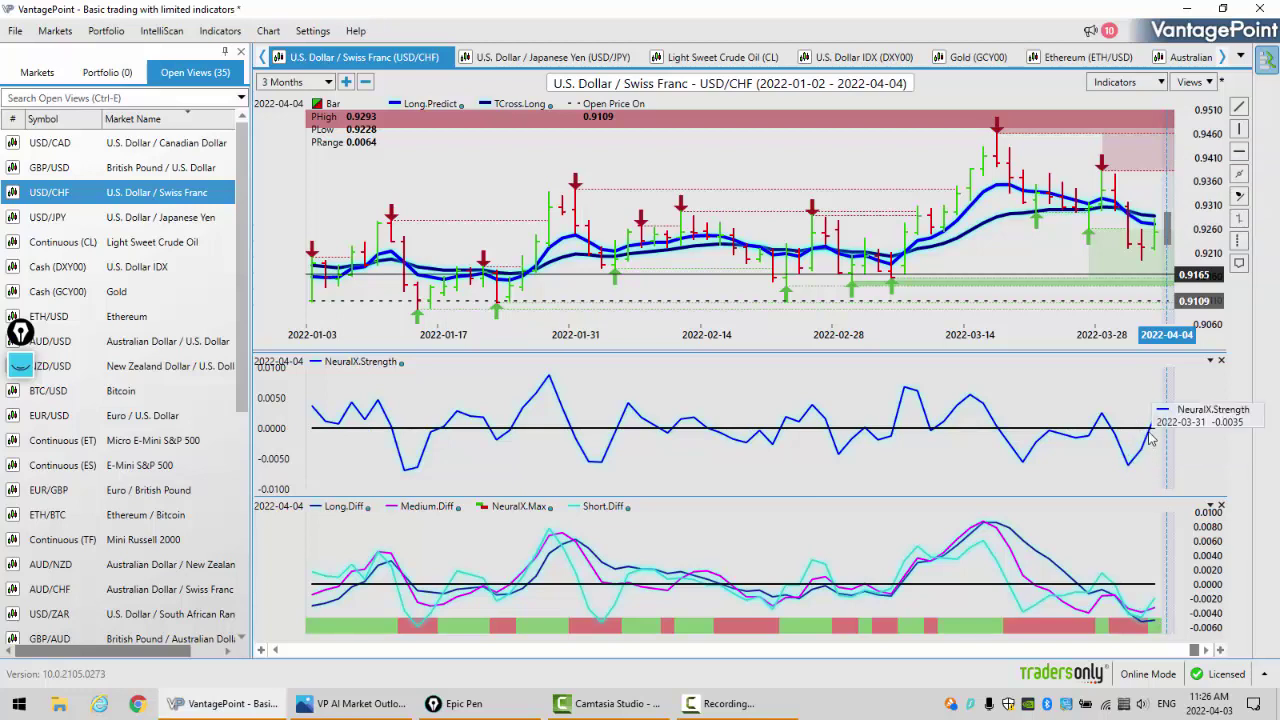
click(176, 170)
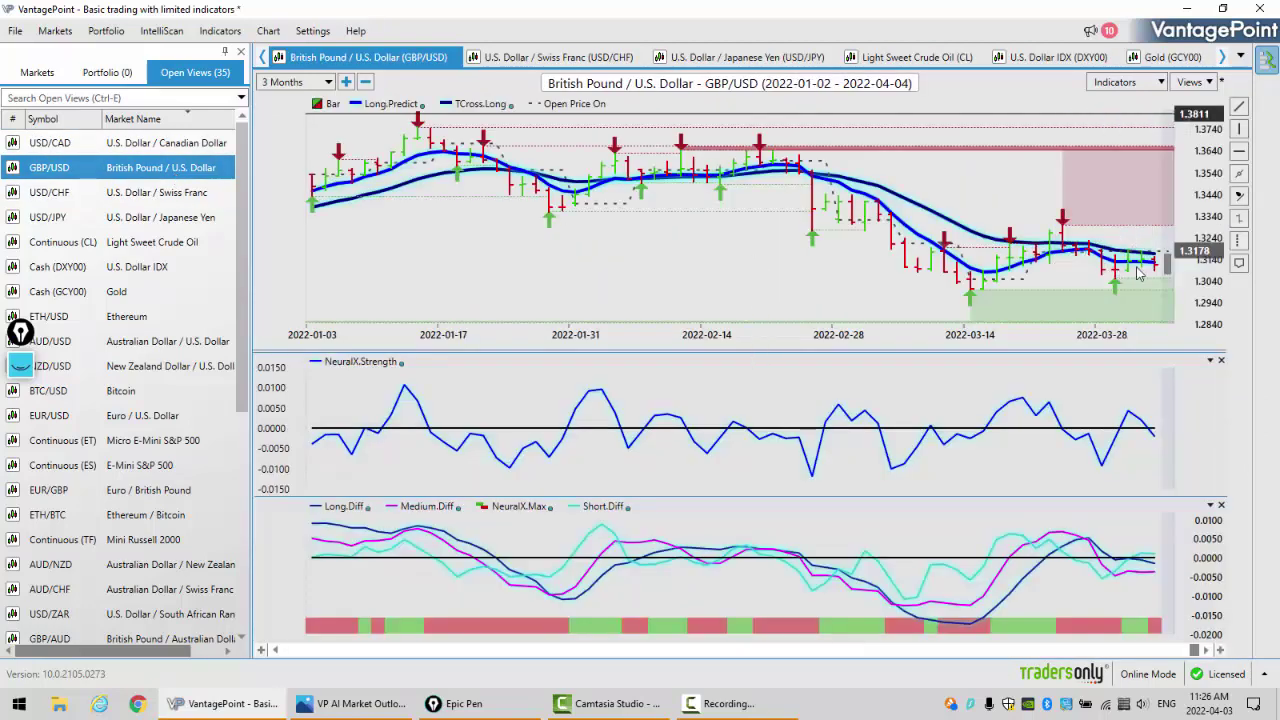
click(1155, 270)
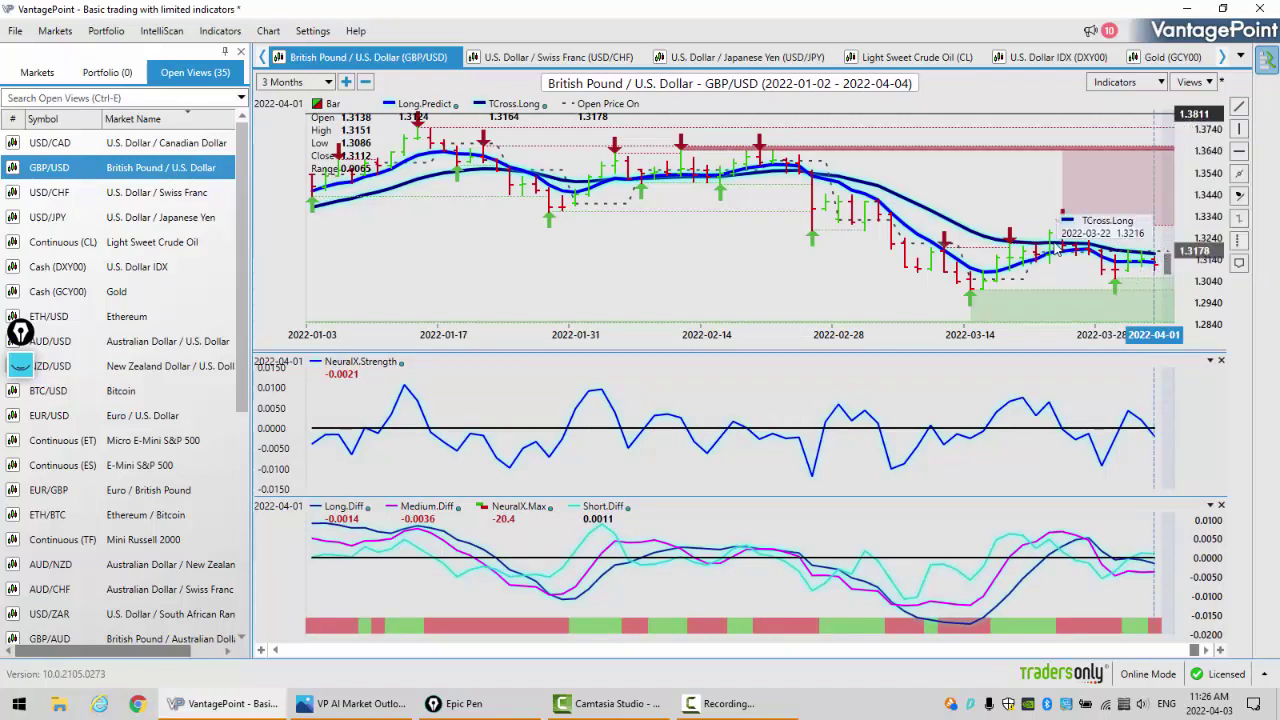
mouse_move(1068, 255)
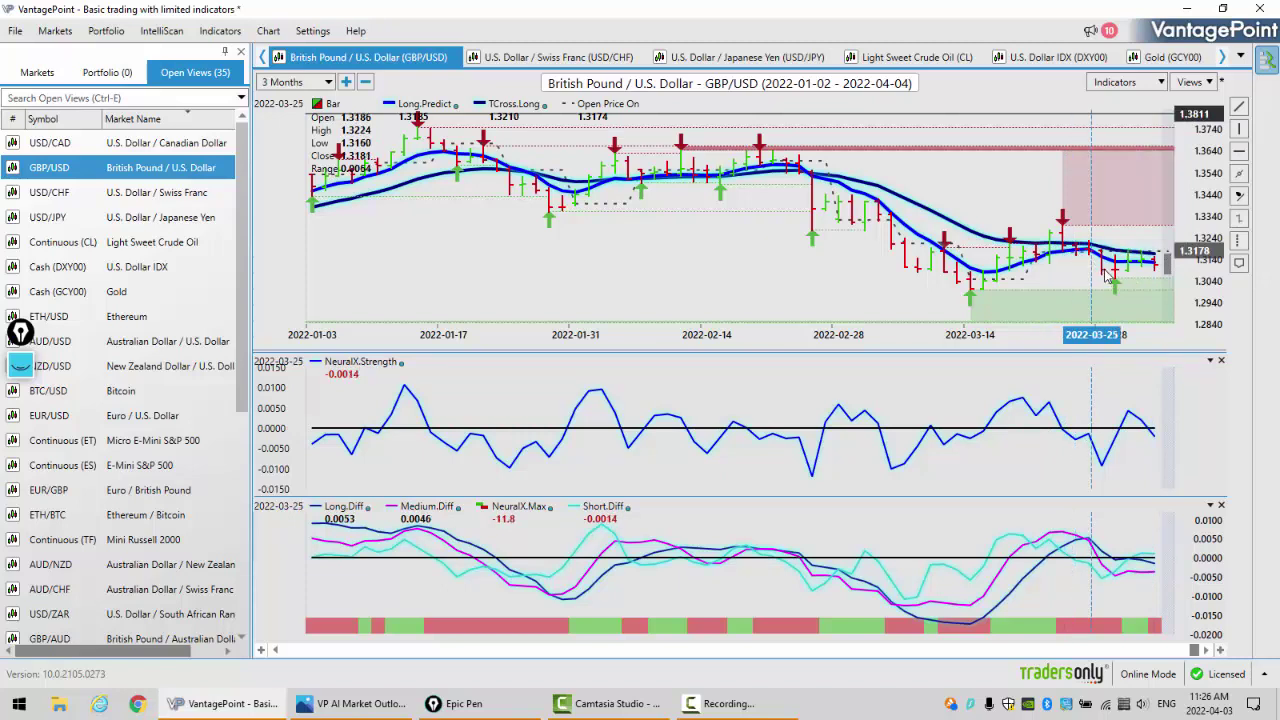
mouse_move(1106, 272)
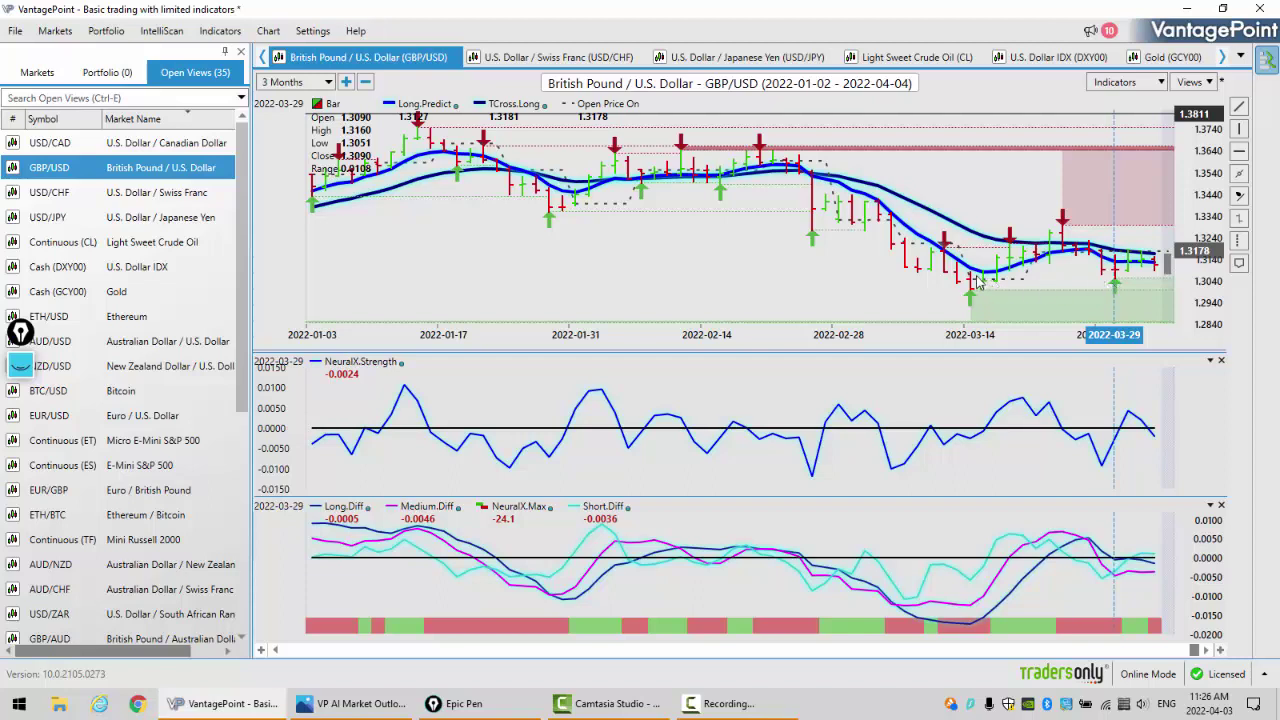
mouse_move(972, 283)
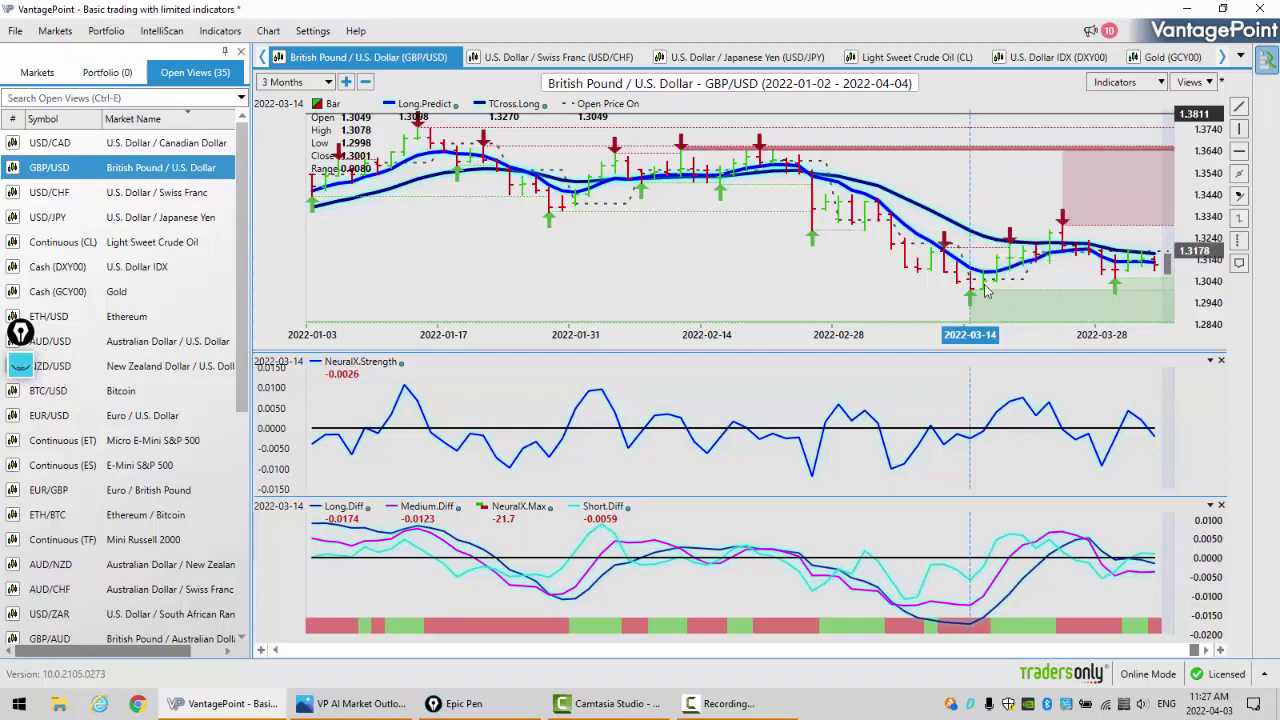
mouse_move(1157, 272)
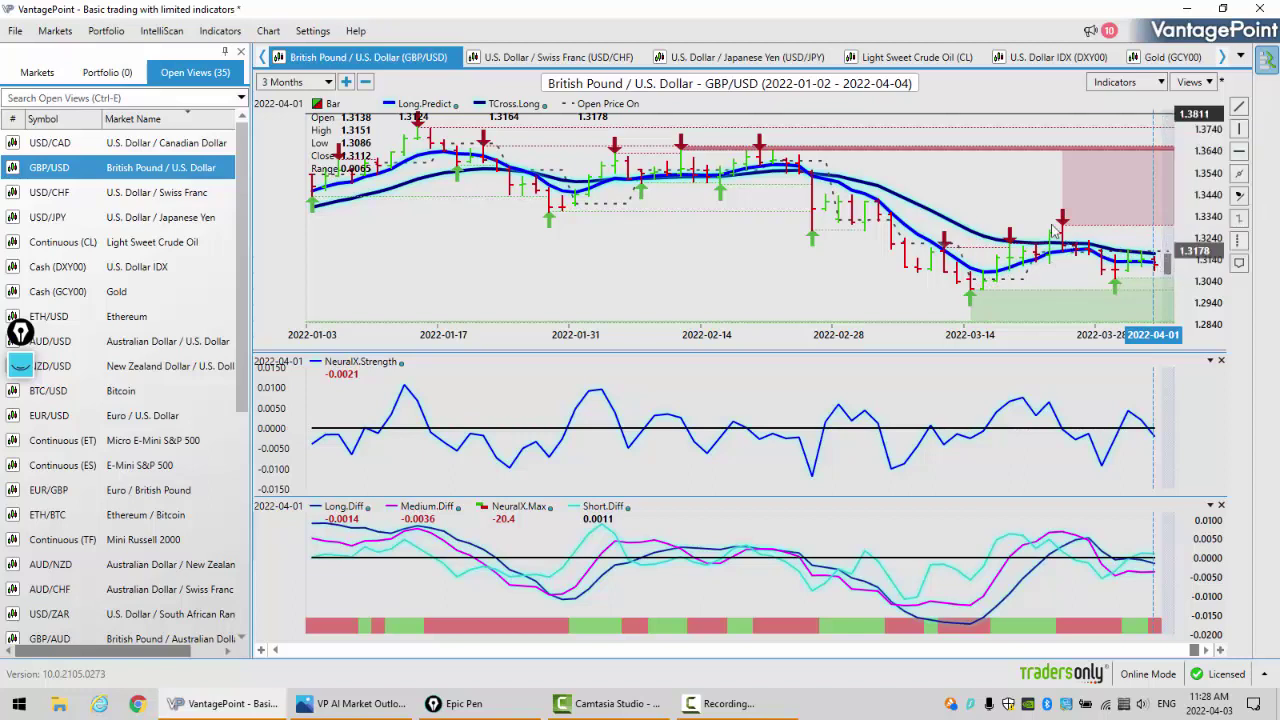
Step: Open the USD/JPY chart from Open Views, marking 121.98
mouse_move(1066, 252)
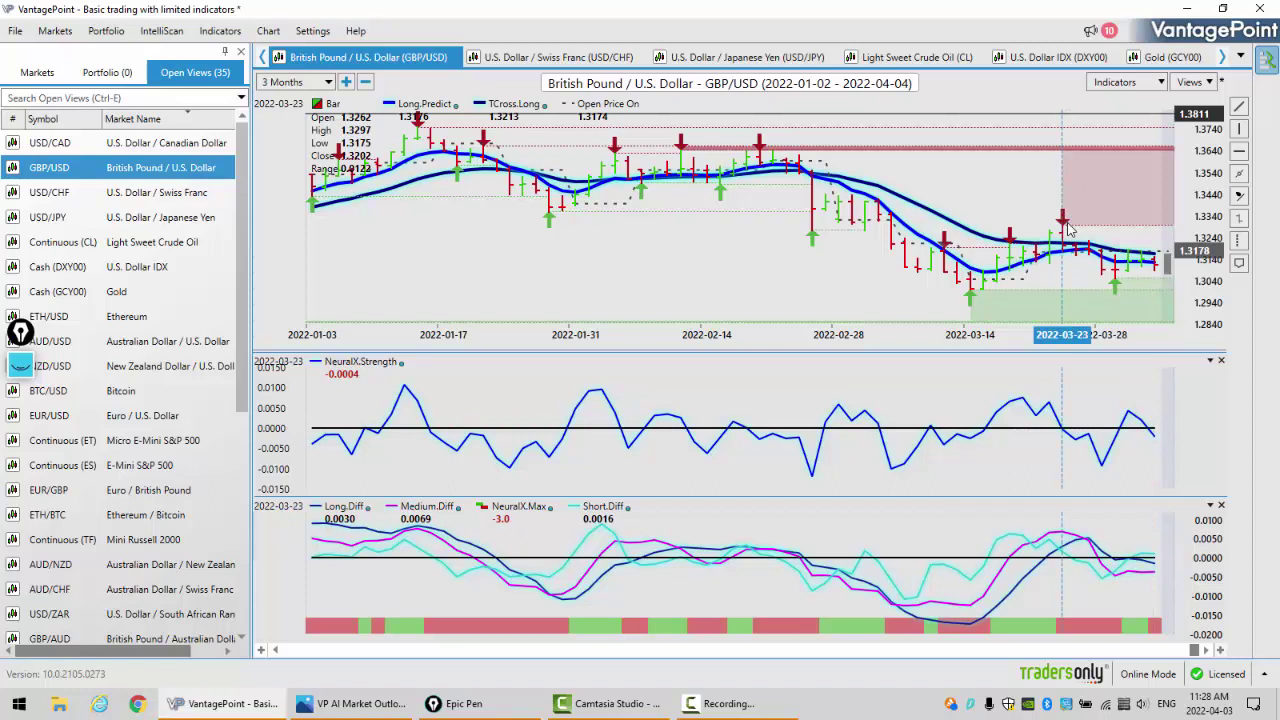
mouse_move(1157, 263)
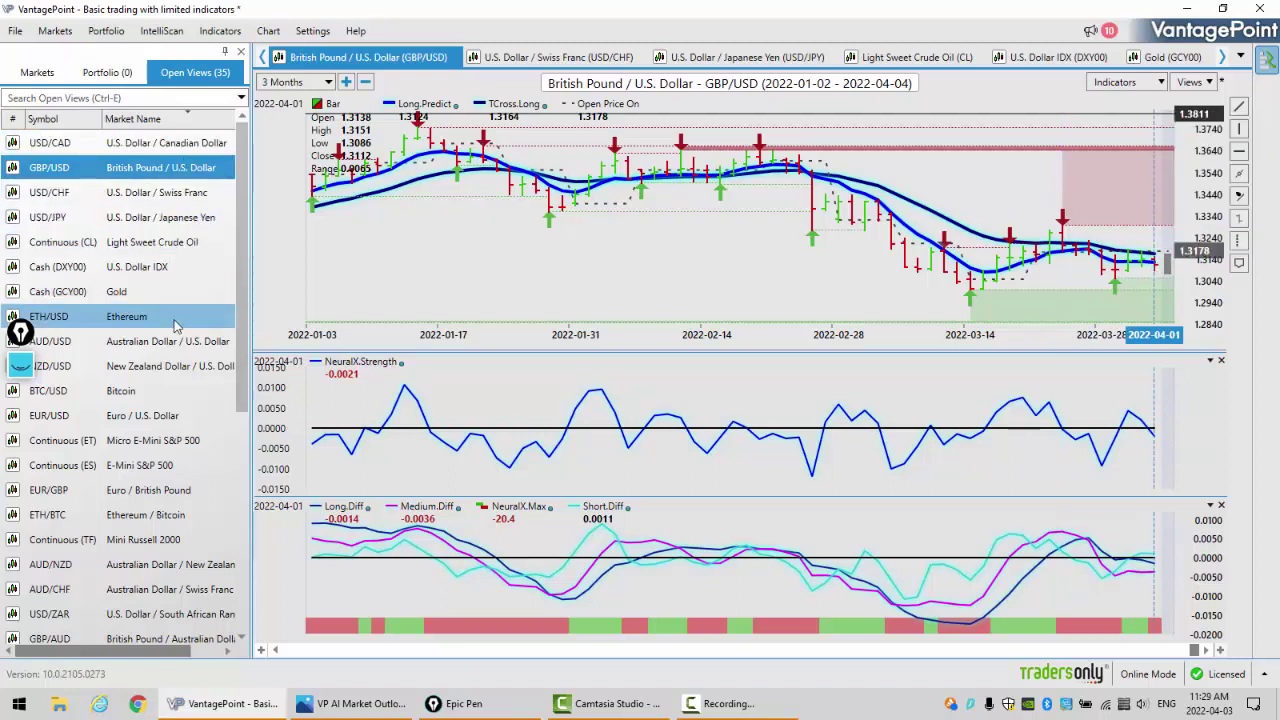
click(178, 226)
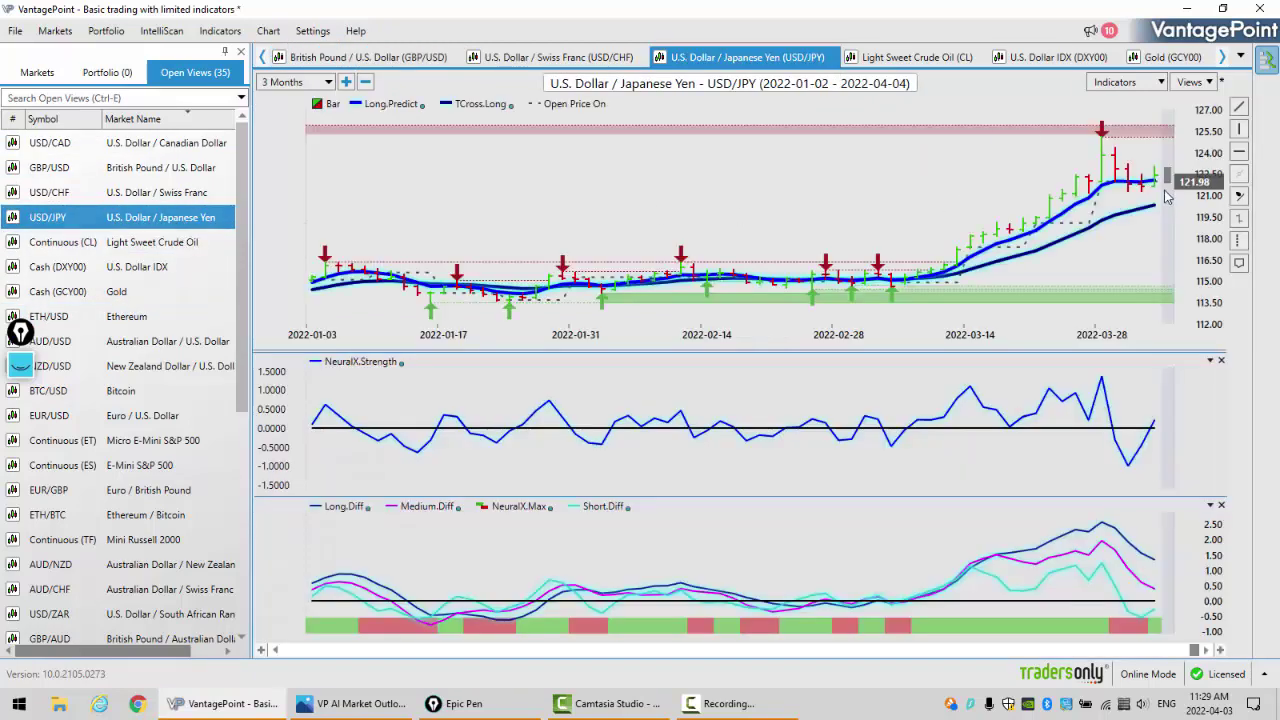
Step: Review the latest USD/JPY bars: 2022-04-01 close 122.43, Long.Predict 122.08
mouse_move(1158, 186)
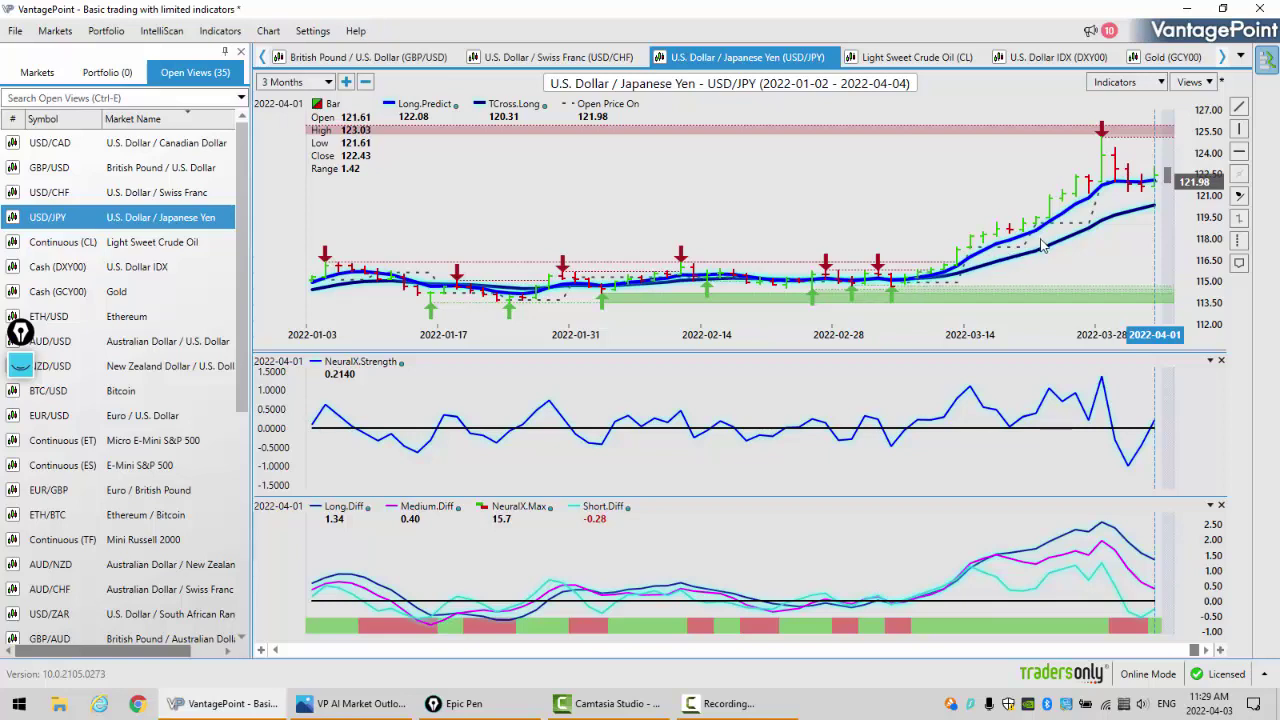
mouse_move(1118, 155)
Step: Highlight the USD/JPY rally in yellow ending in a downward arrow, then clear the markings
click(20, 366)
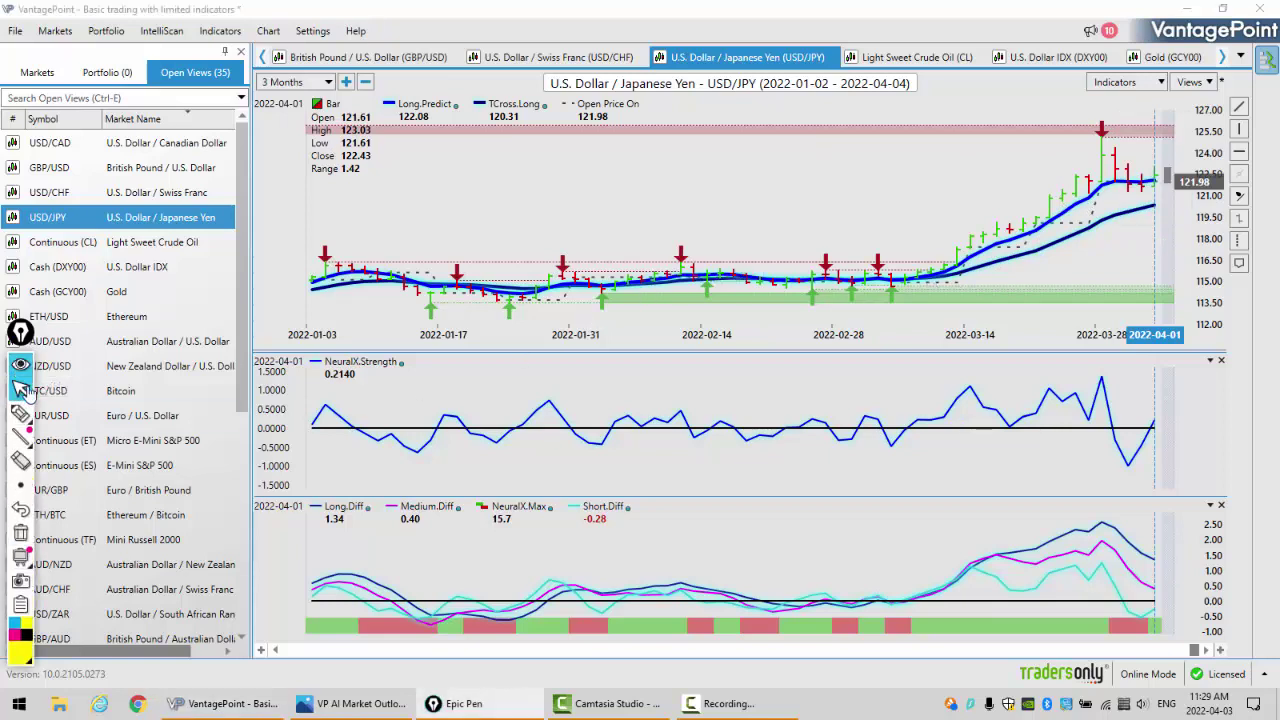
click(20, 413)
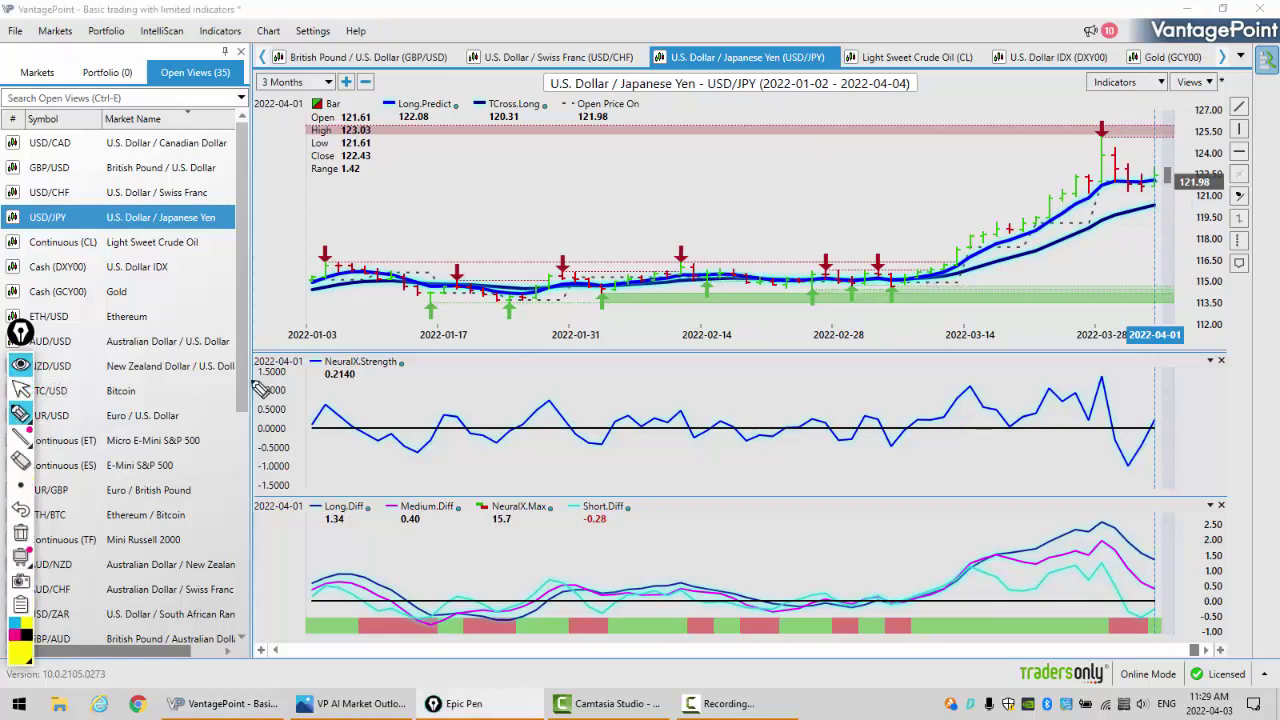
mouse_move(895, 282)
mouse_down()
mouse_move(955, 284)
mouse_move(962, 246)
mouse_move(1033, 243)
mouse_move(1035, 211)
mouse_move(1046, 223)
mouse_move(1101, 216)
mouse_move(1102, 173)
mouse_move(1163, 178)
mouse_up()
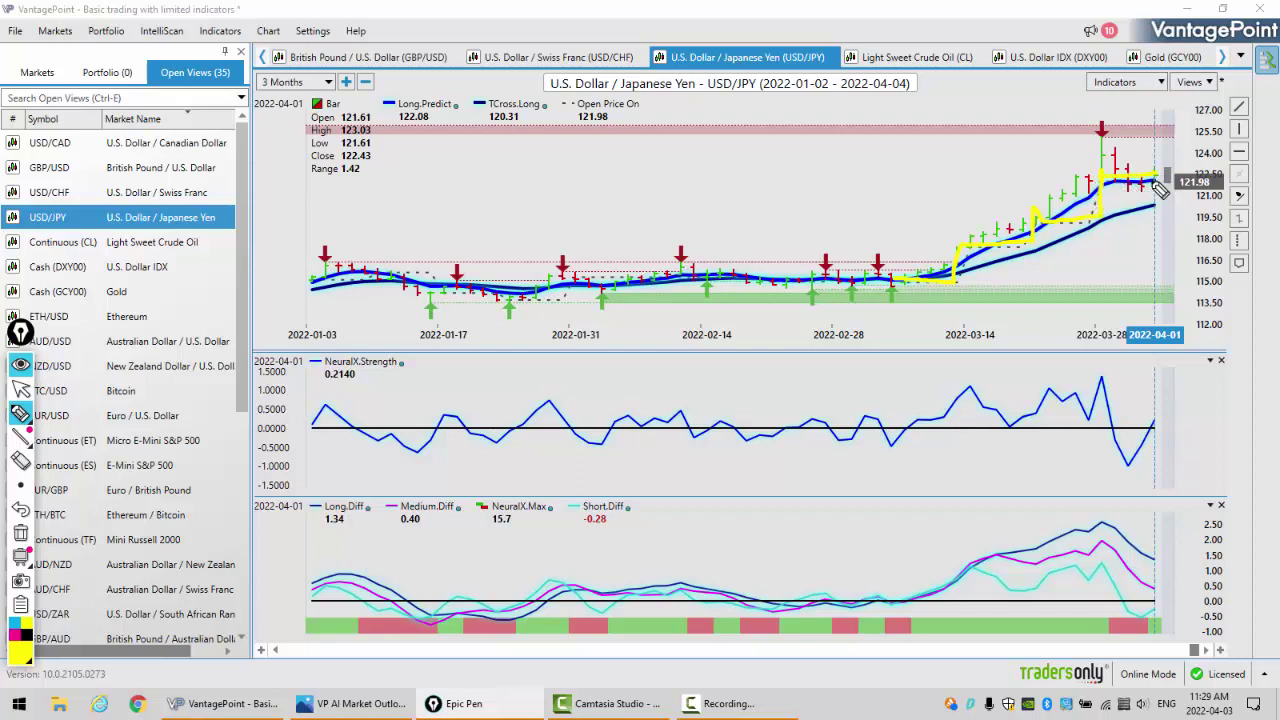
mouse_move(1155, 177)
mouse_down()
mouse_move(1194, 146)
mouse_move(1203, 256)
mouse_move(1181, 285)
mouse_move(1201, 313)
mouse_move(1222, 284)
mouse_up()
click(21, 390)
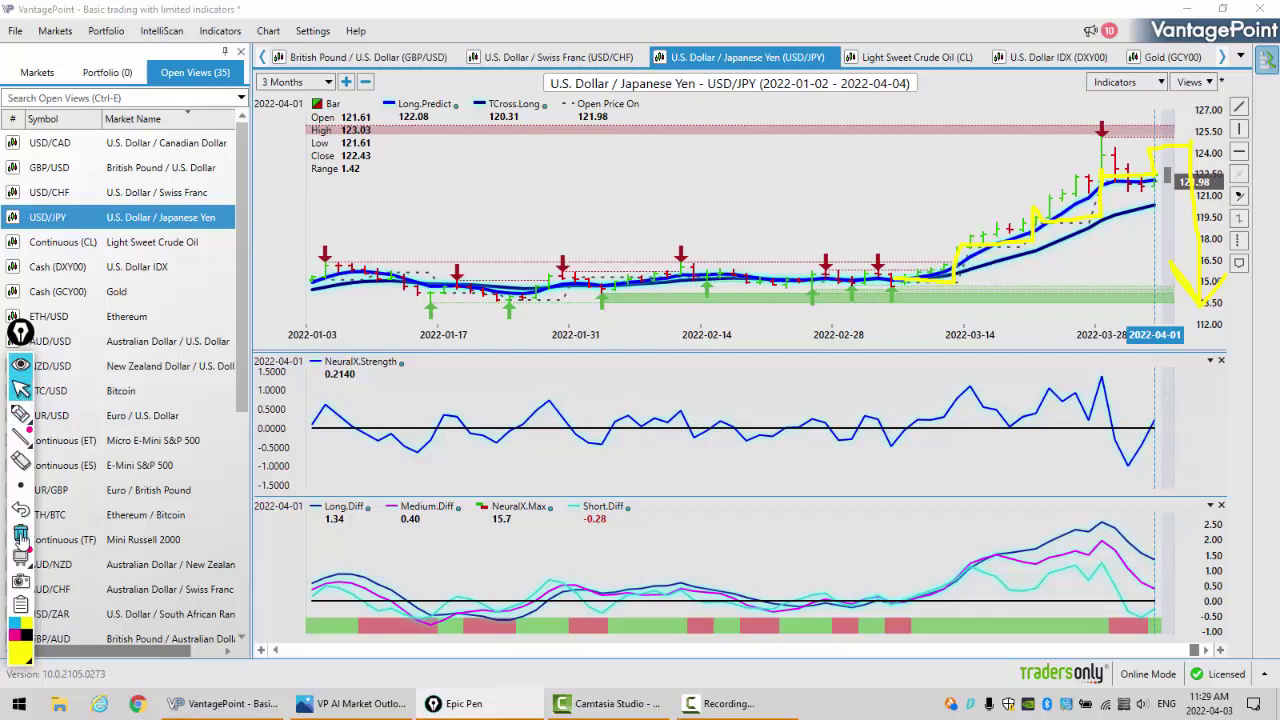
Step: Exit Epic Pen drawing and step up Open Views to the USD/CAD chart, marking 1.2479
click(21, 533)
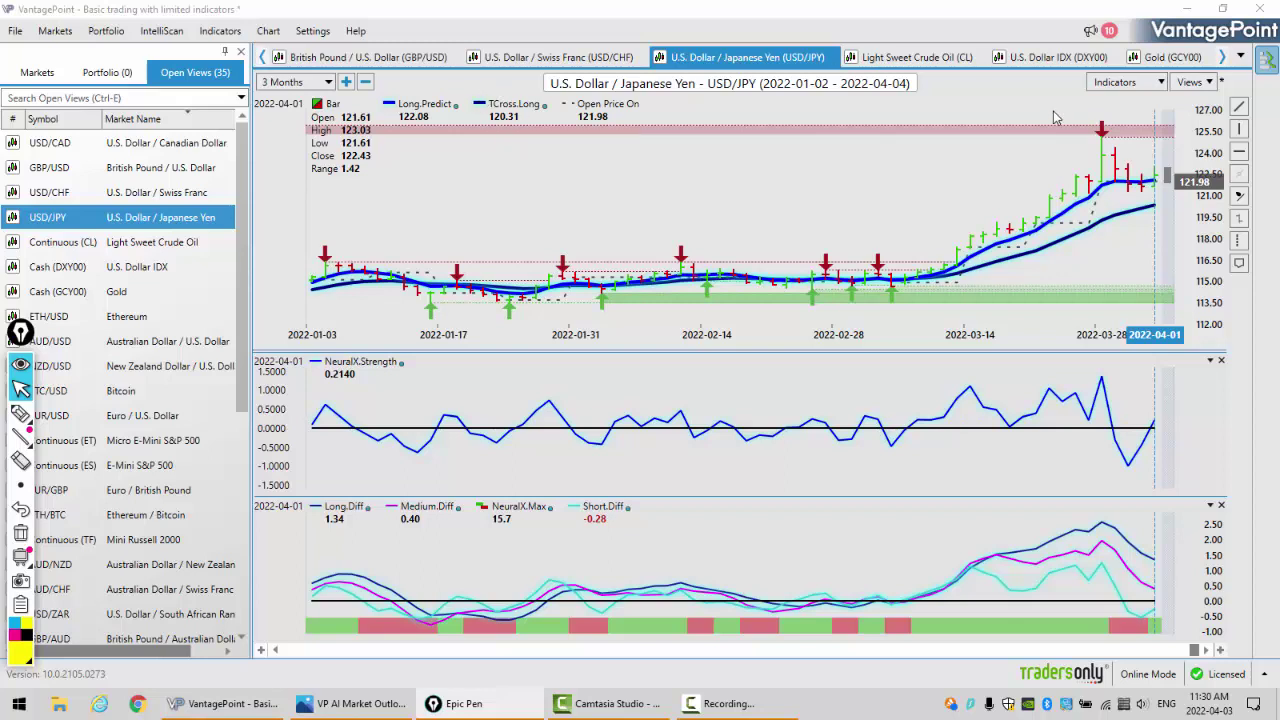
click(1105, 183)
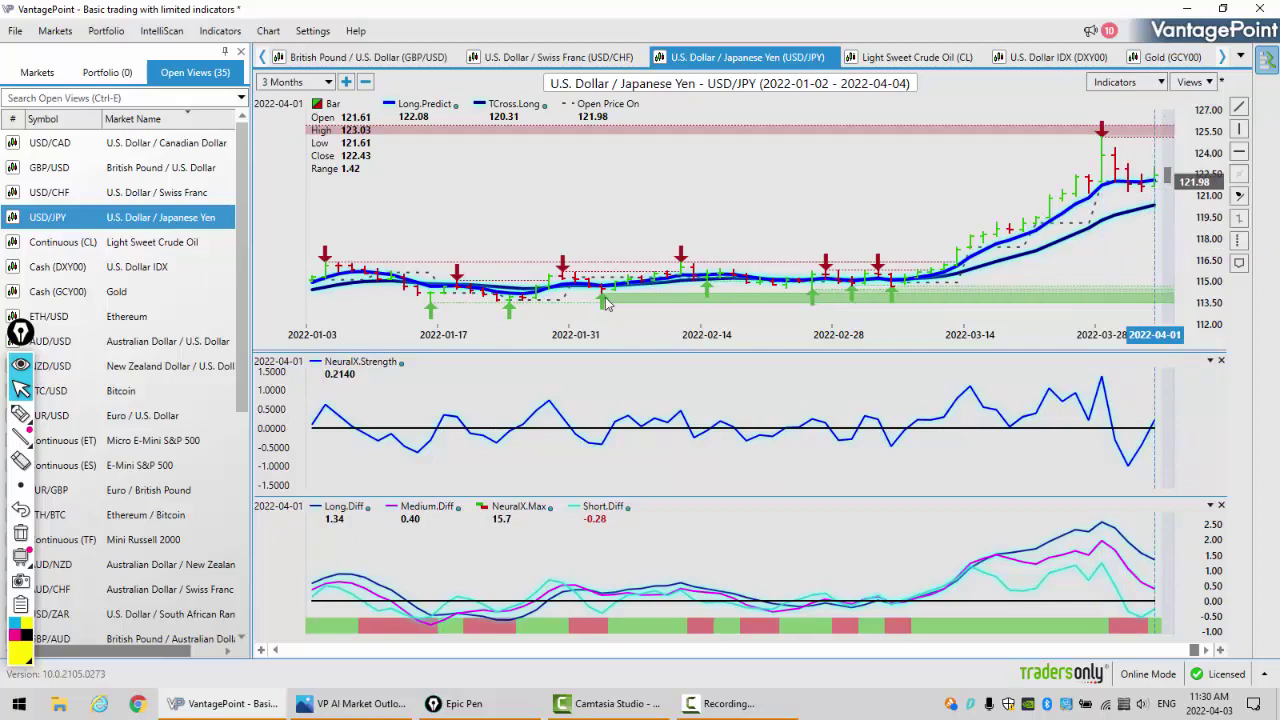
key(Up)
key(Up)
key(Up)
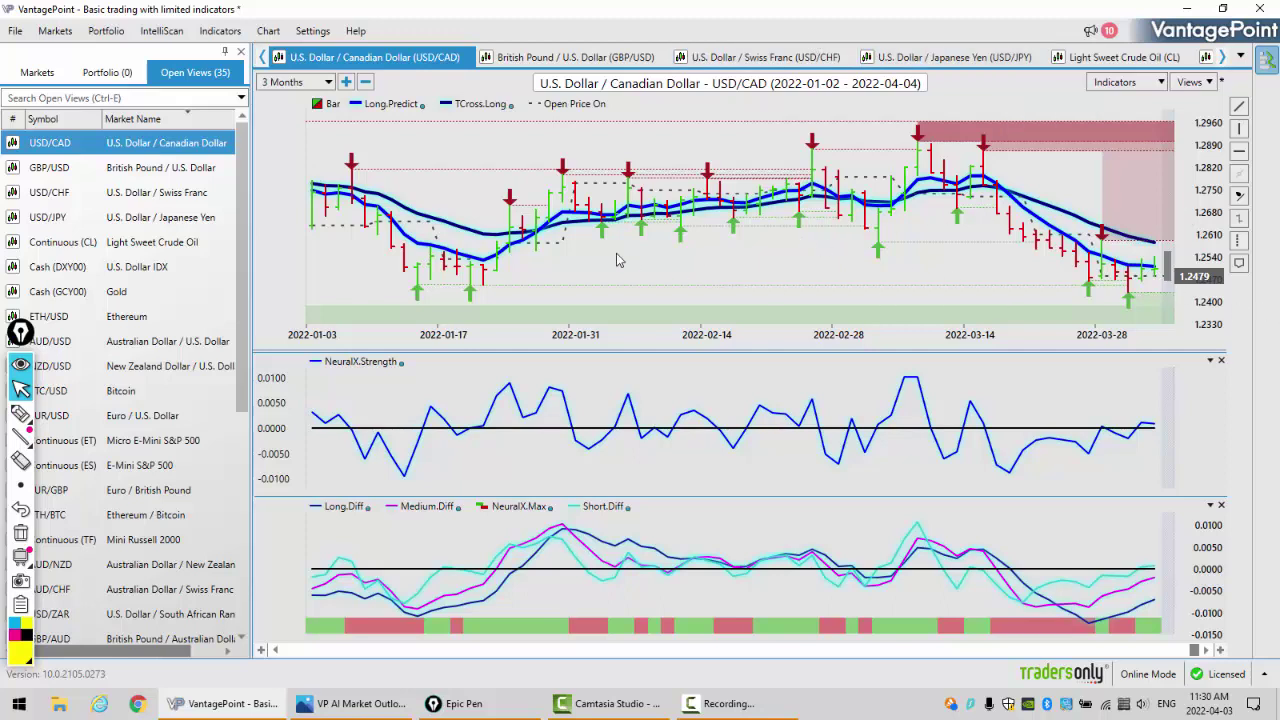
Step: Read the USD/CAD 2022-04-01 bar: close 1.2503, Long.Predict 1.2510, TCross.Long 1.2584
mouse_move(420, 289)
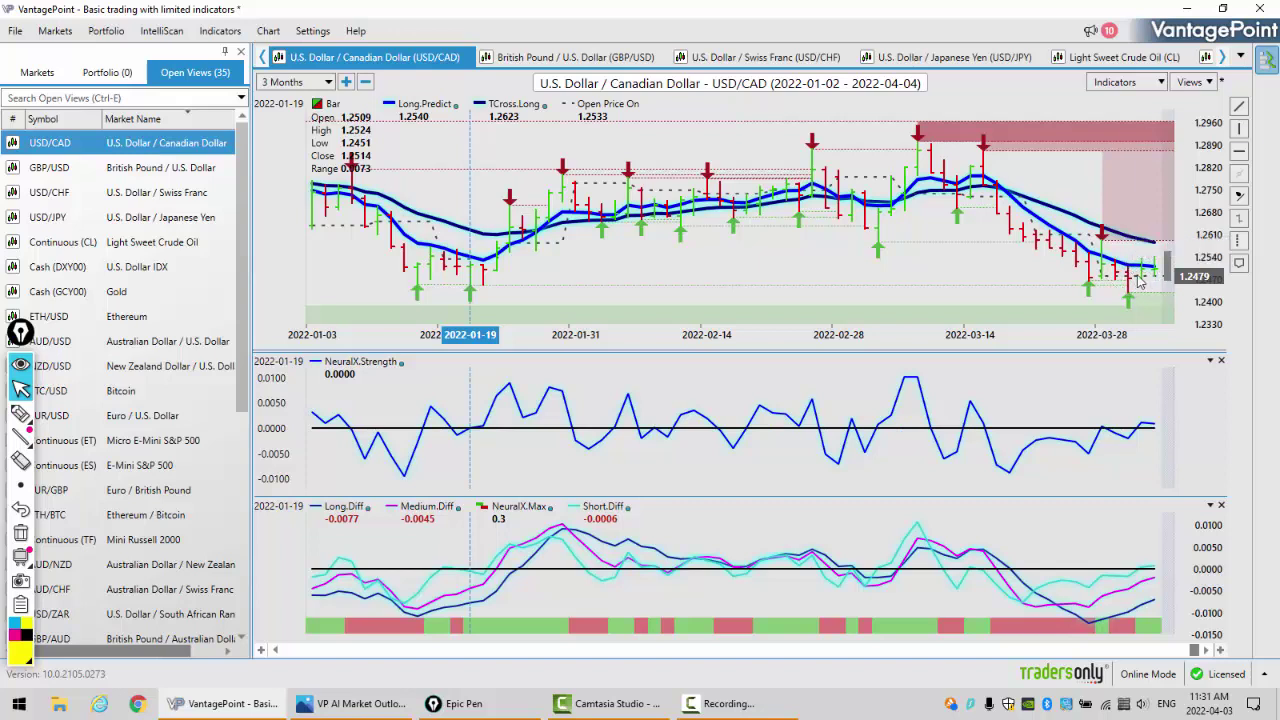
mouse_move(1158, 282)
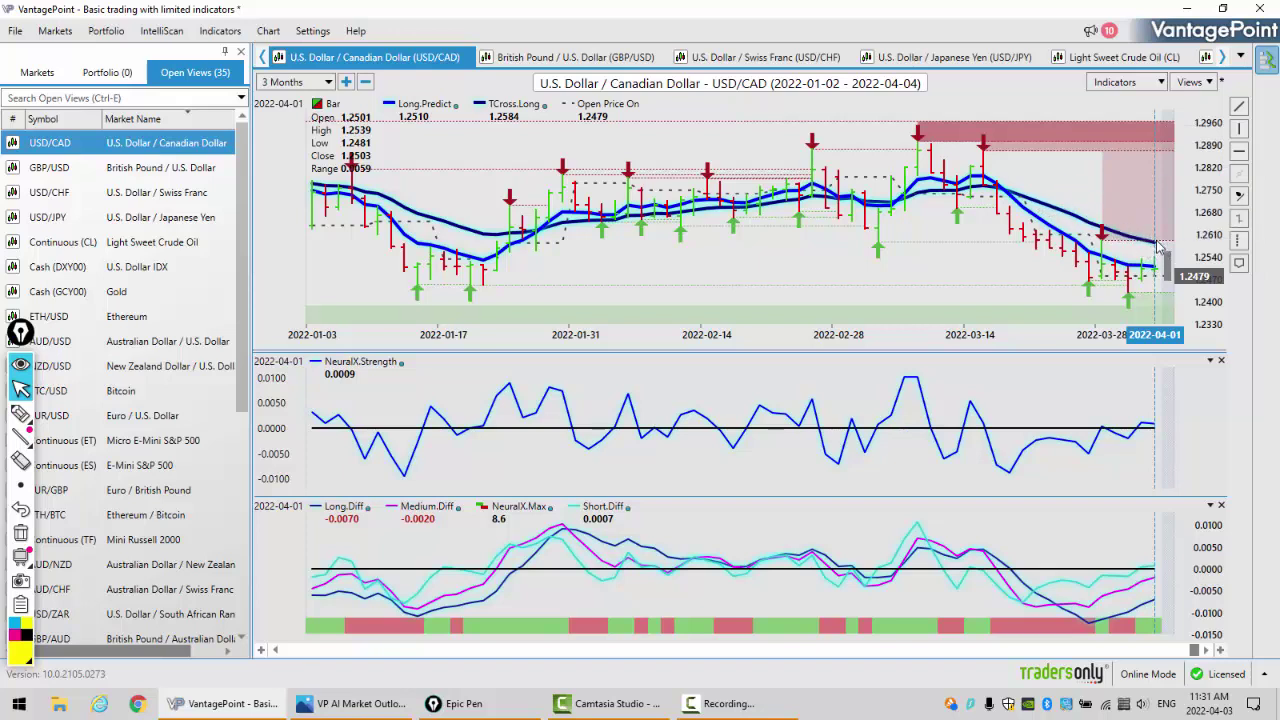
Step: Load the Short.Predict/Short.Actual view with F2 and read 2022-04-01 values 1.2504 and 1.2497
mouse_move(1158, 246)
mouse_move(1156, 252)
mouse_move(1150, 428)
key(F2)
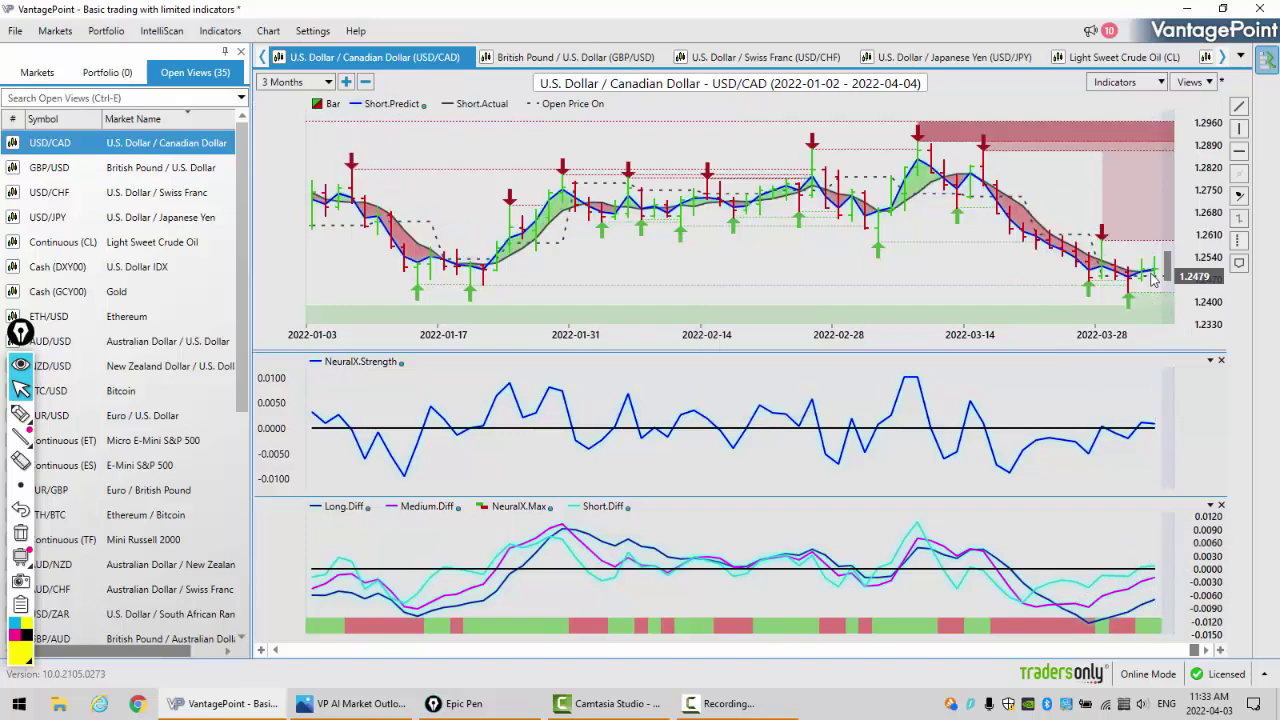
mouse_move(1153, 280)
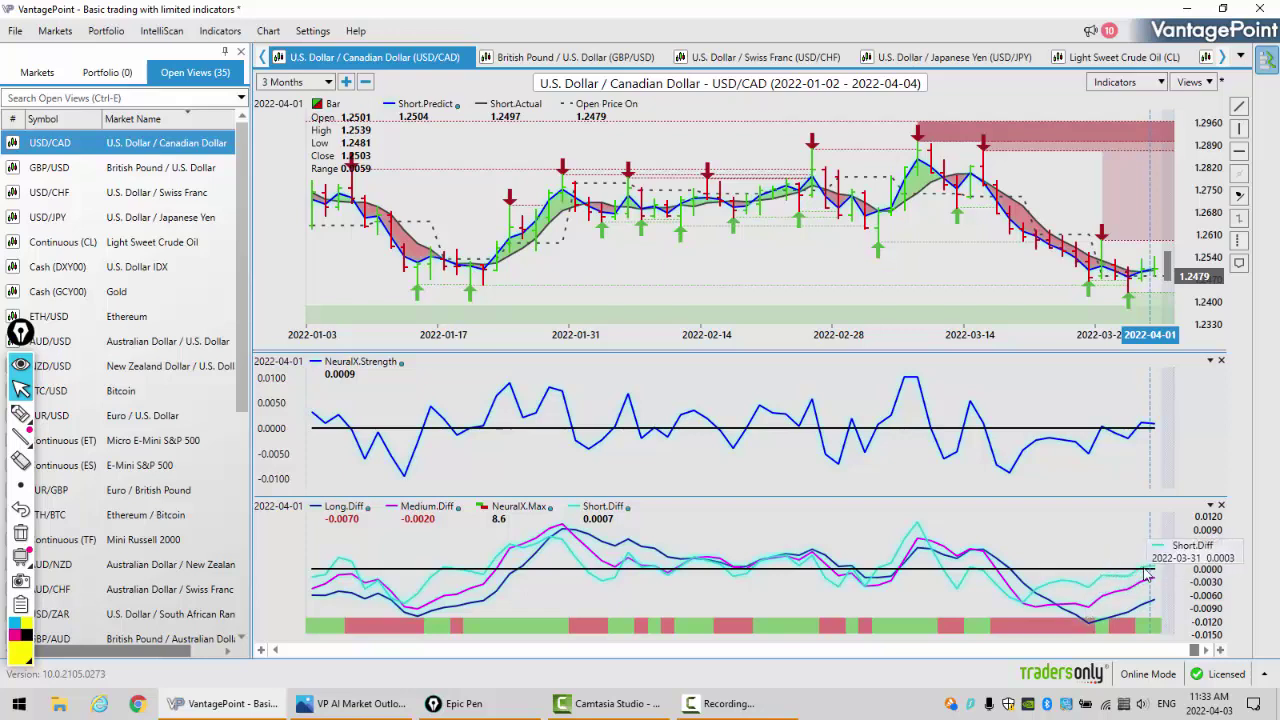
mouse_move(1146, 576)
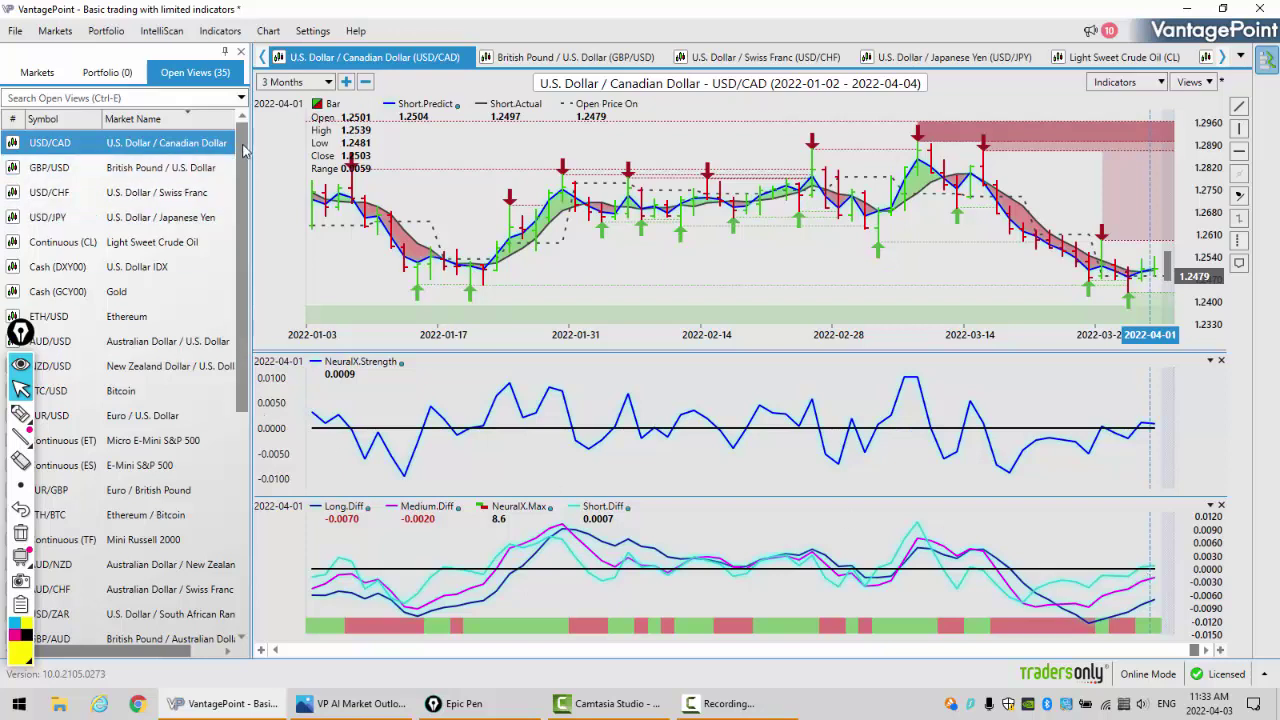
Step: Open the AUD/USD chart and show readings for the 2022-04-01 bar (close 1.7484, Long.Predict 0.7484)
click(160, 341)
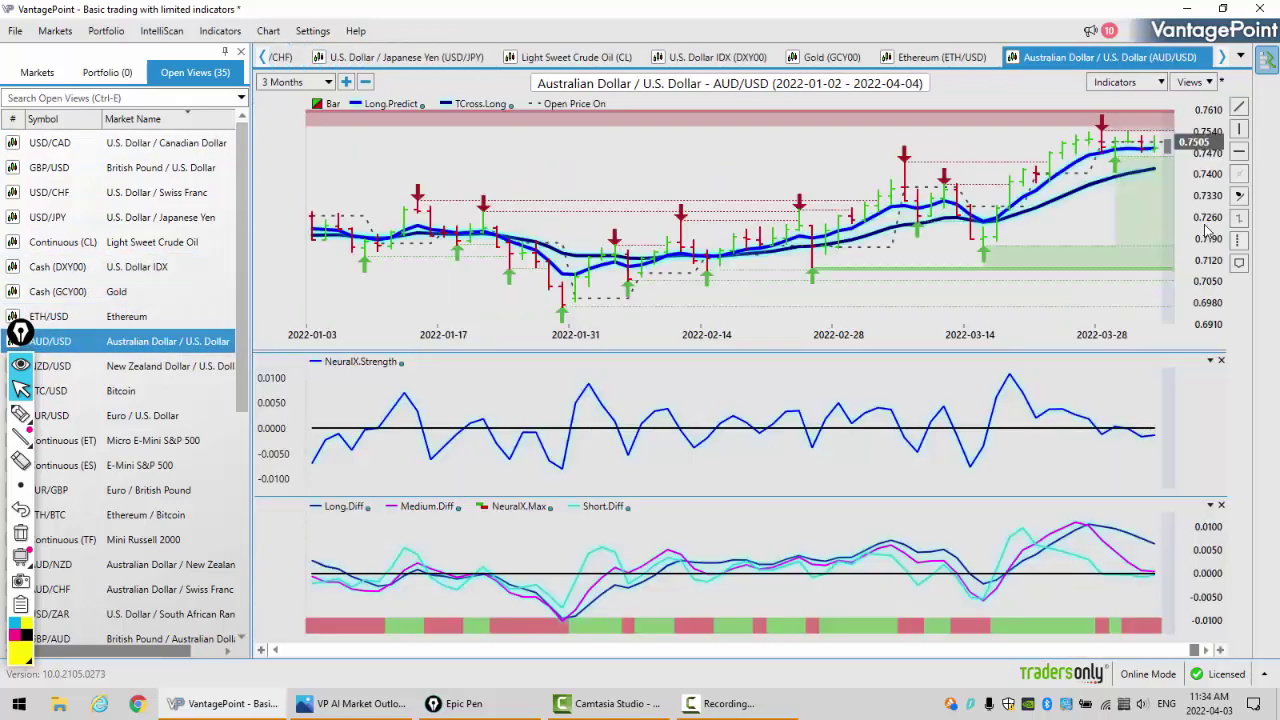
mouse_move(1100, 143)
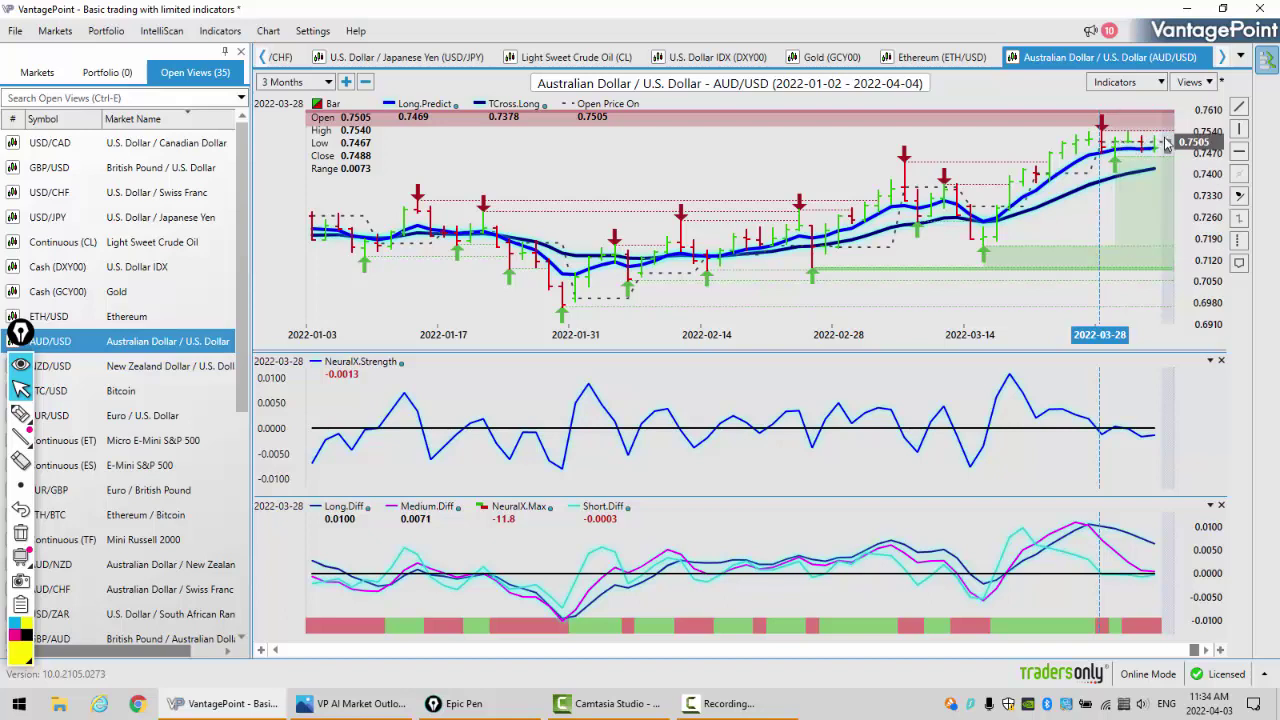
click(1156, 148)
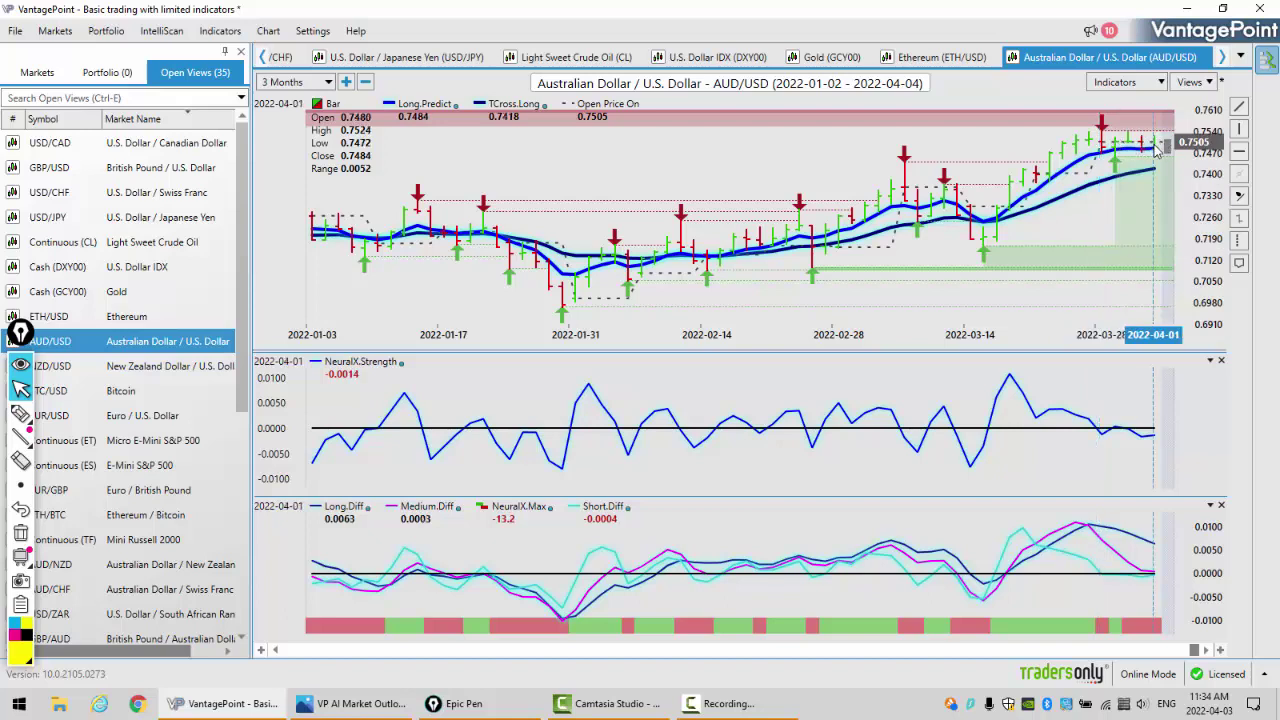
Step: Set the AUD/USD Point In Time Price level to start at Year, giving Open Price On 0.7264
right_click(1112, 192)
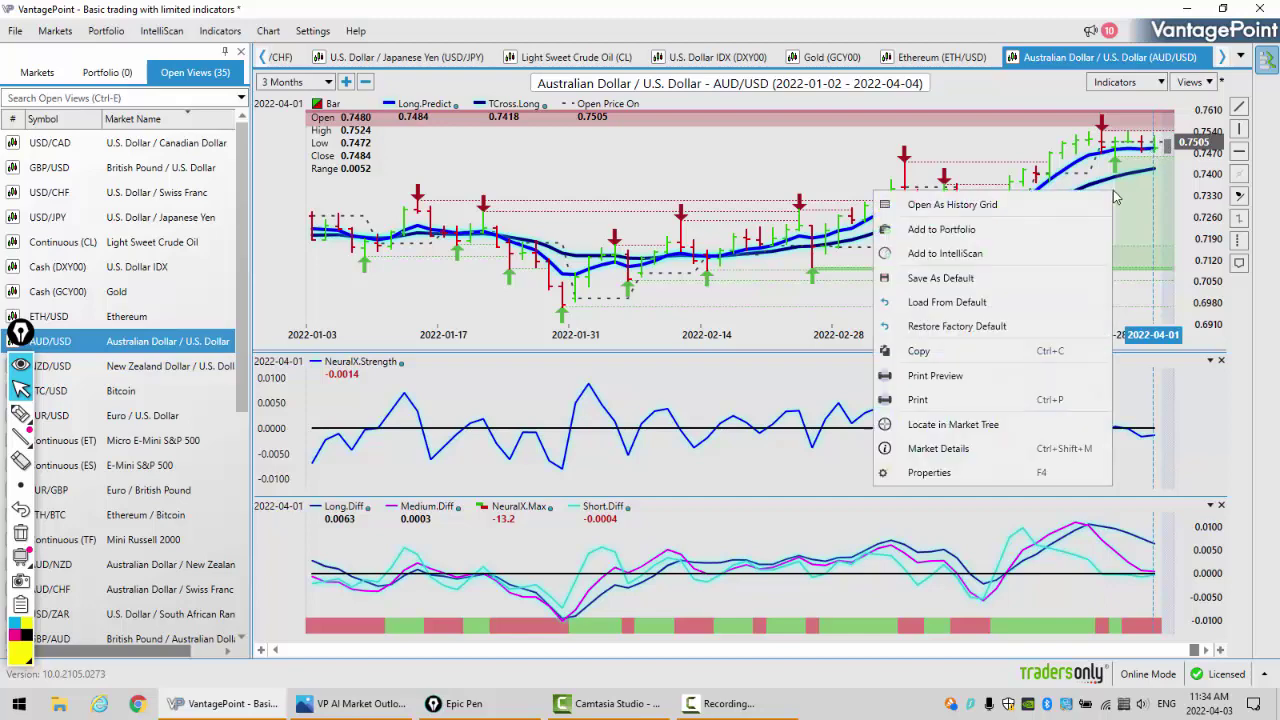
click(930, 472)
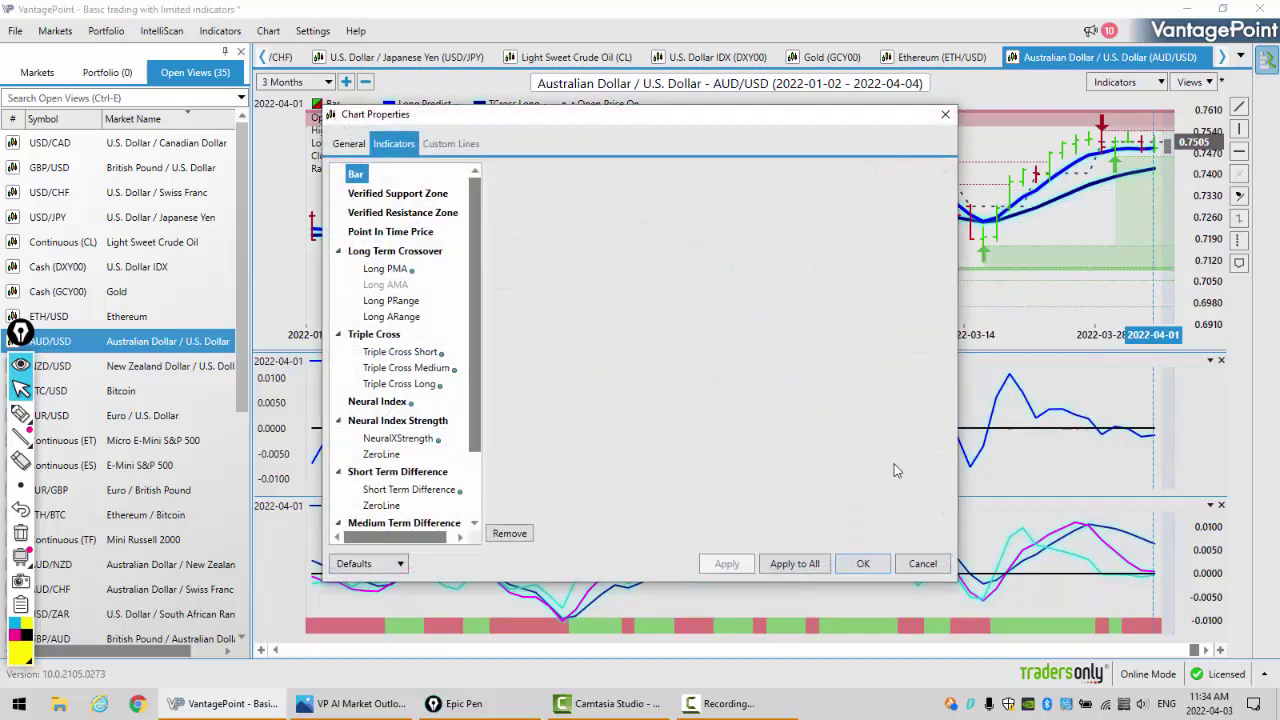
click(373, 236)
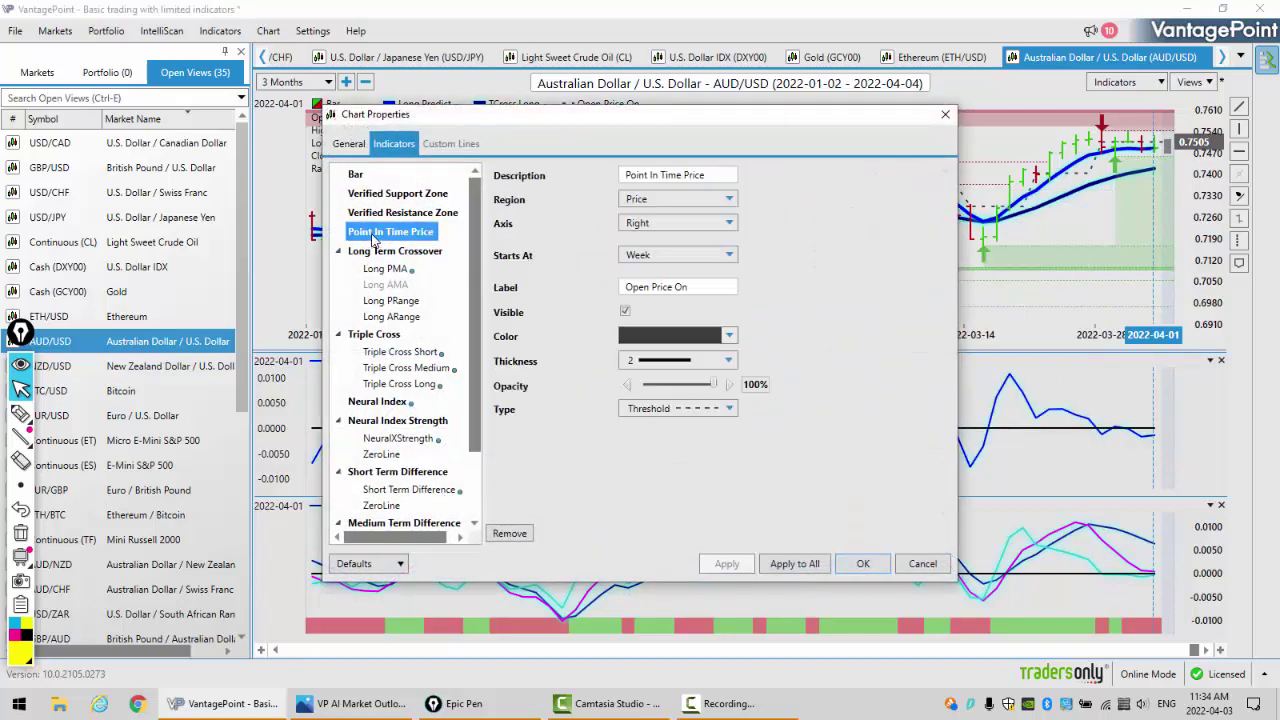
click(728, 256)
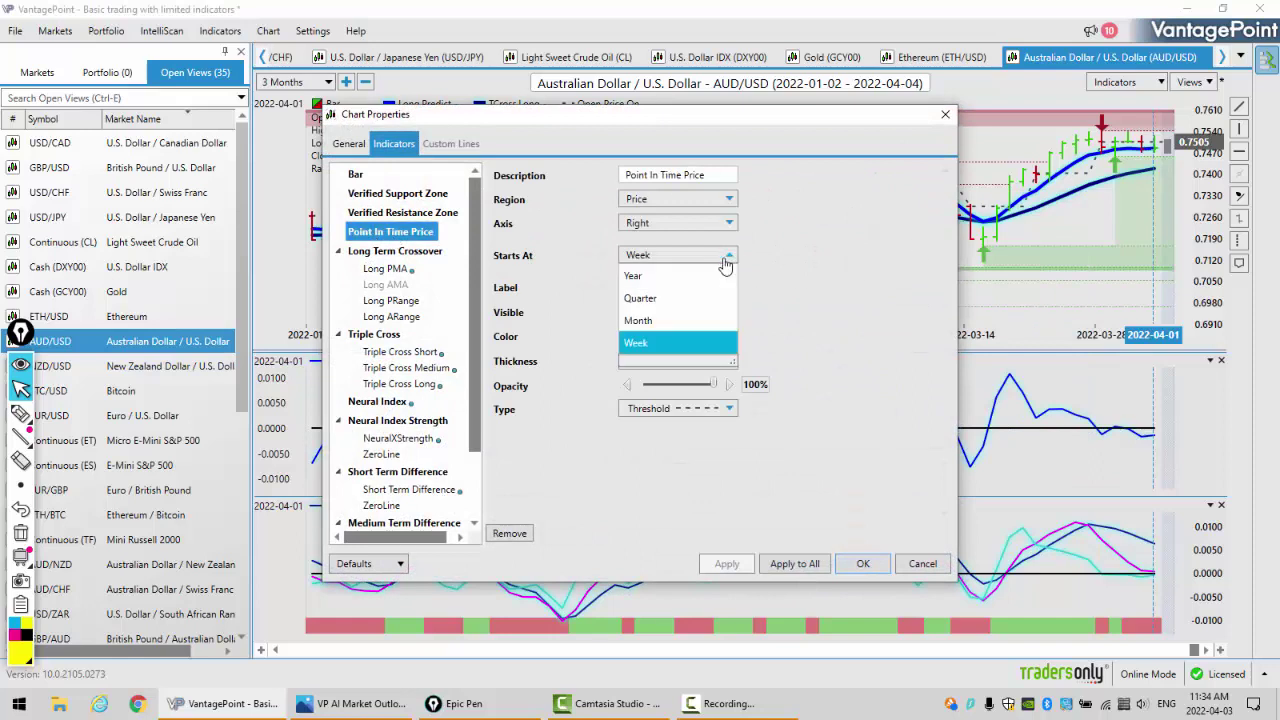
click(651, 276)
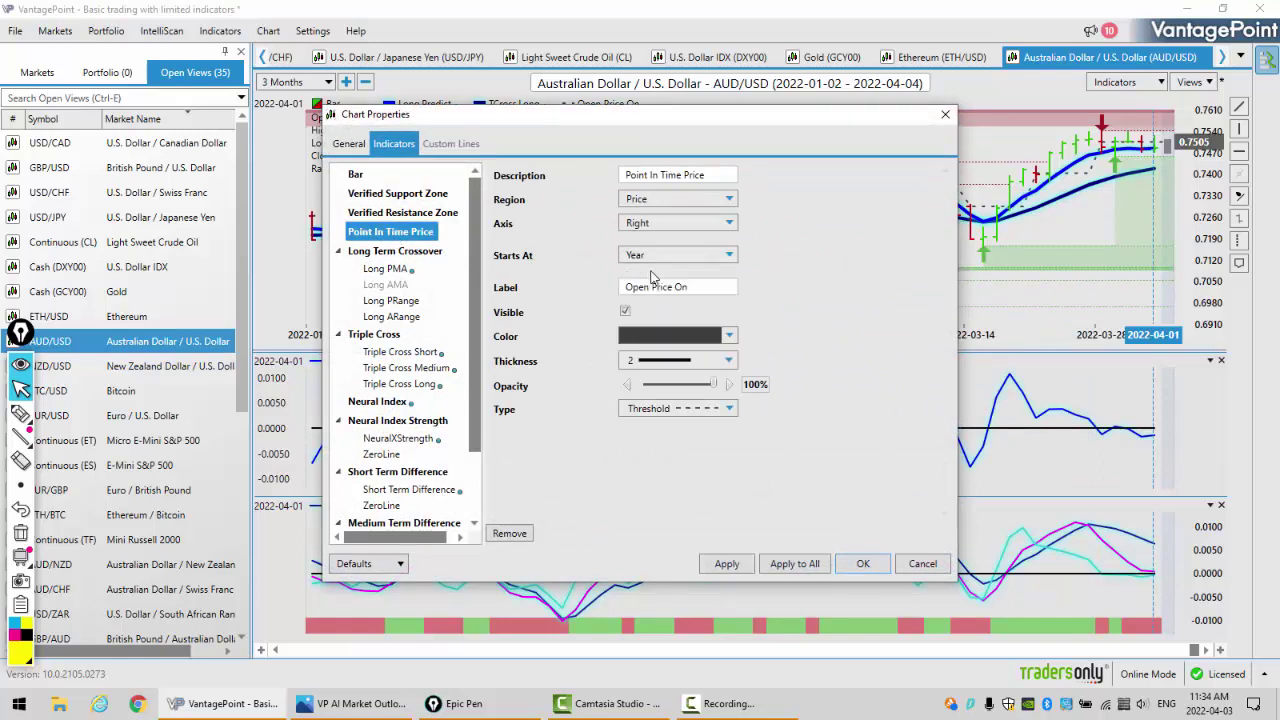
click(728, 565)
click(862, 564)
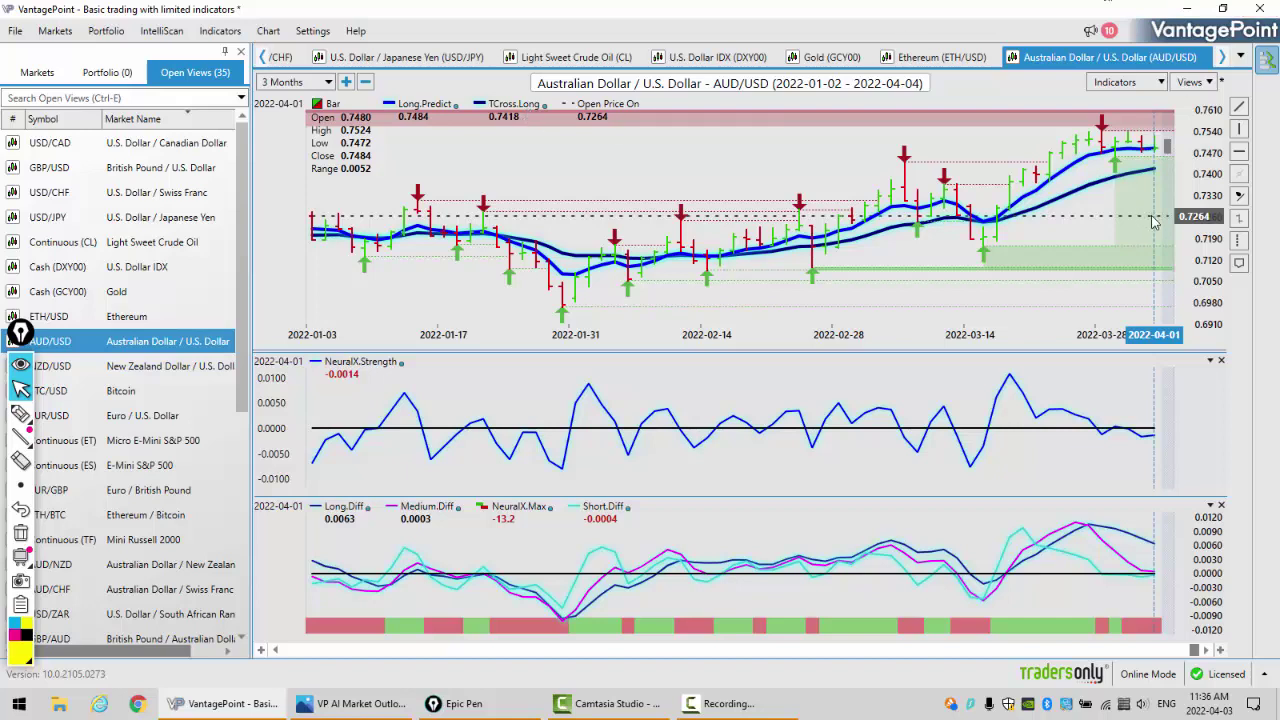
mouse_move(1160, 152)
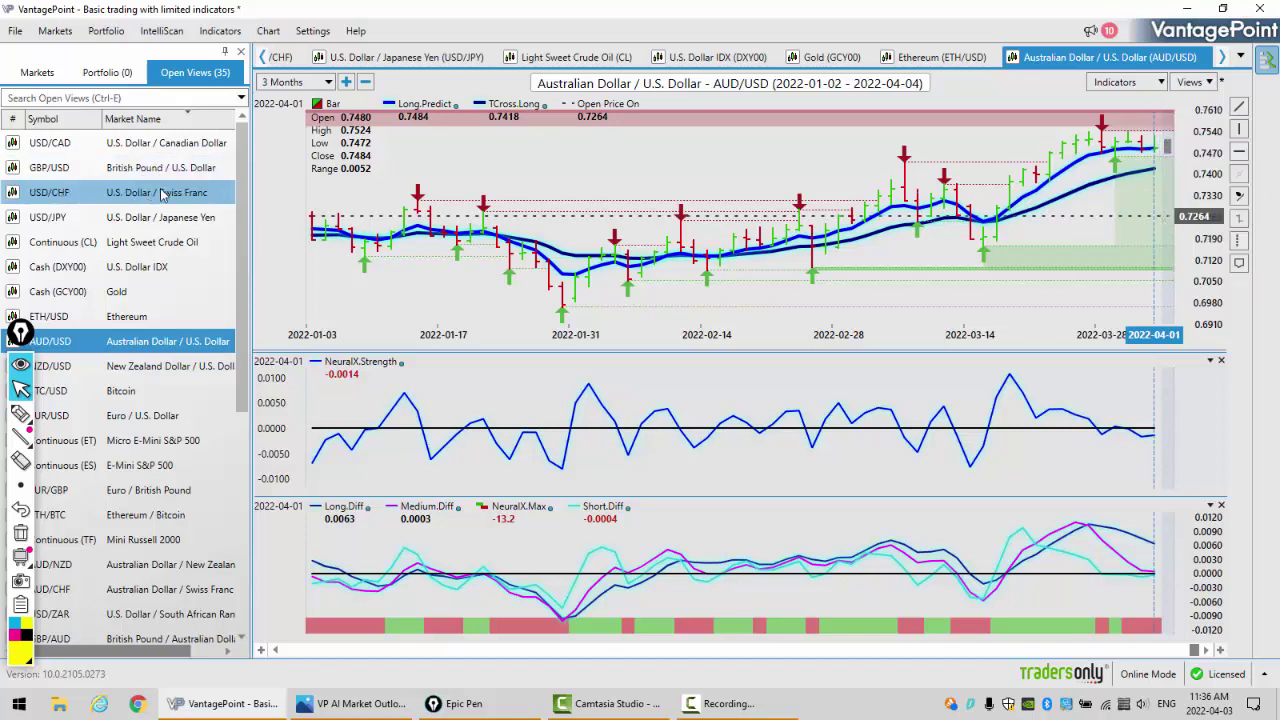
Step: Open the NZD/USD chart from the Open Views list, reading 2022-03-22 close 0.6963
click(152, 370)
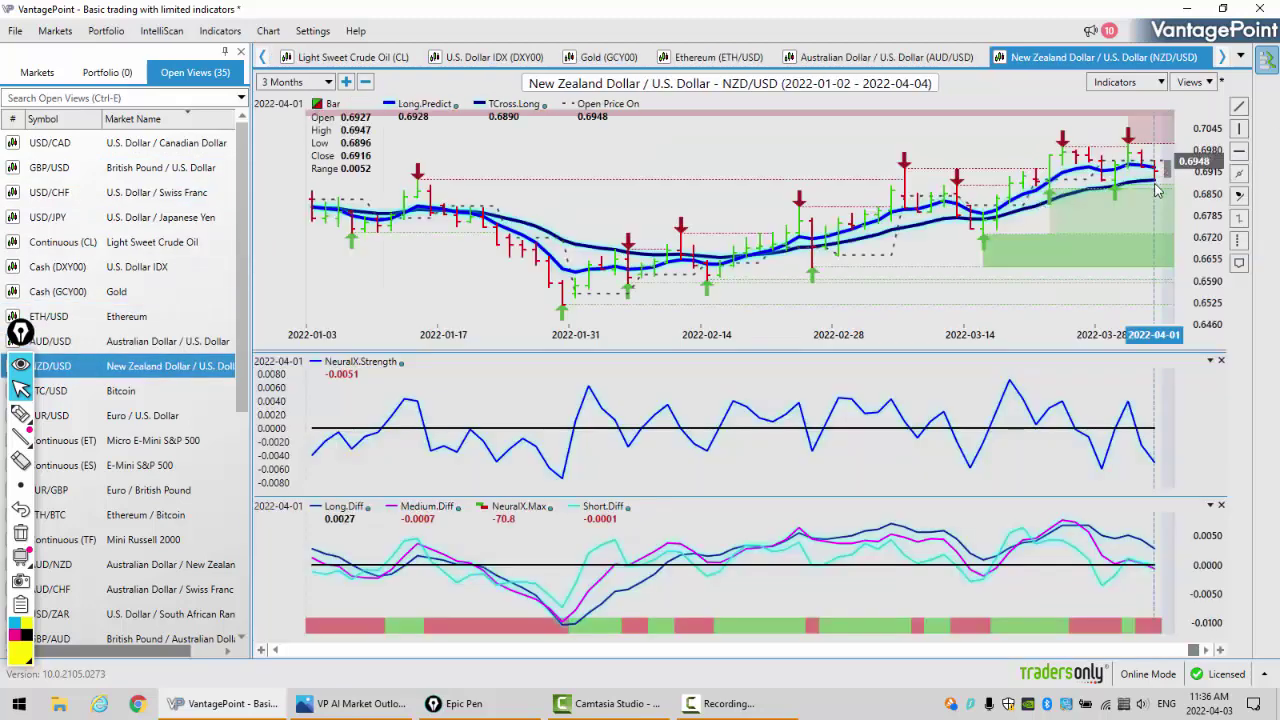
mouse_move(1157, 190)
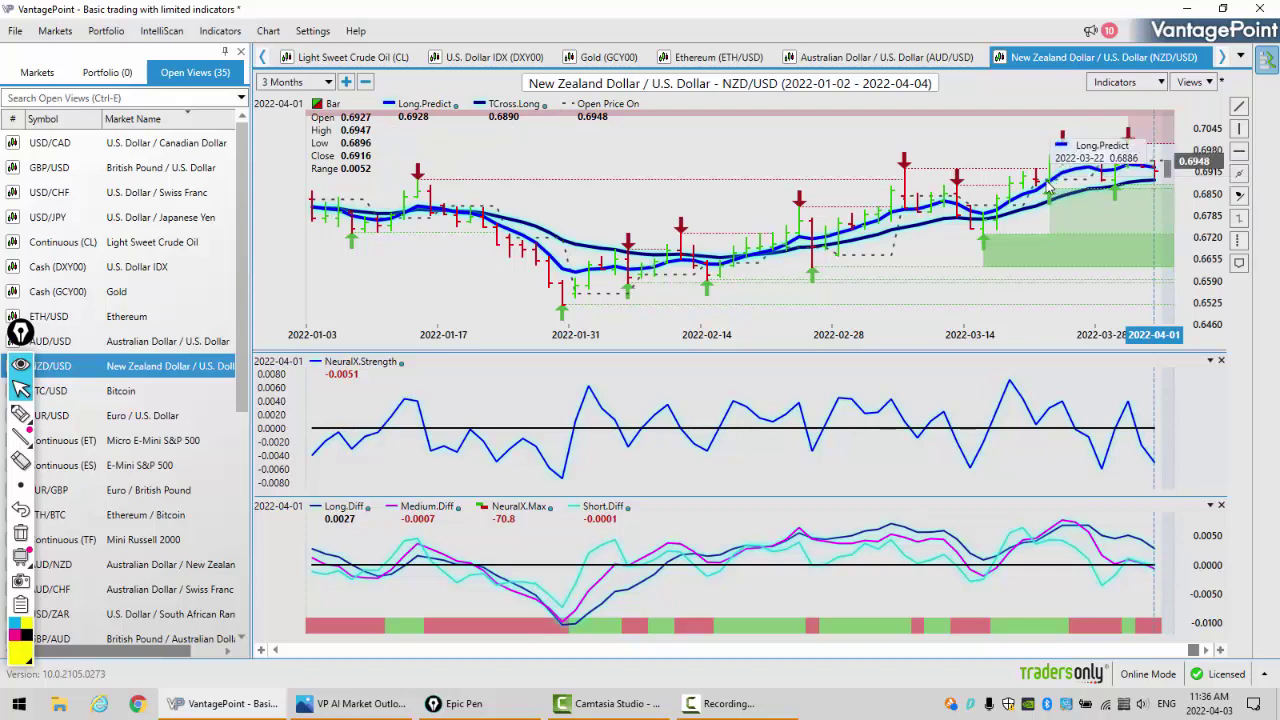
mouse_move(1052, 186)
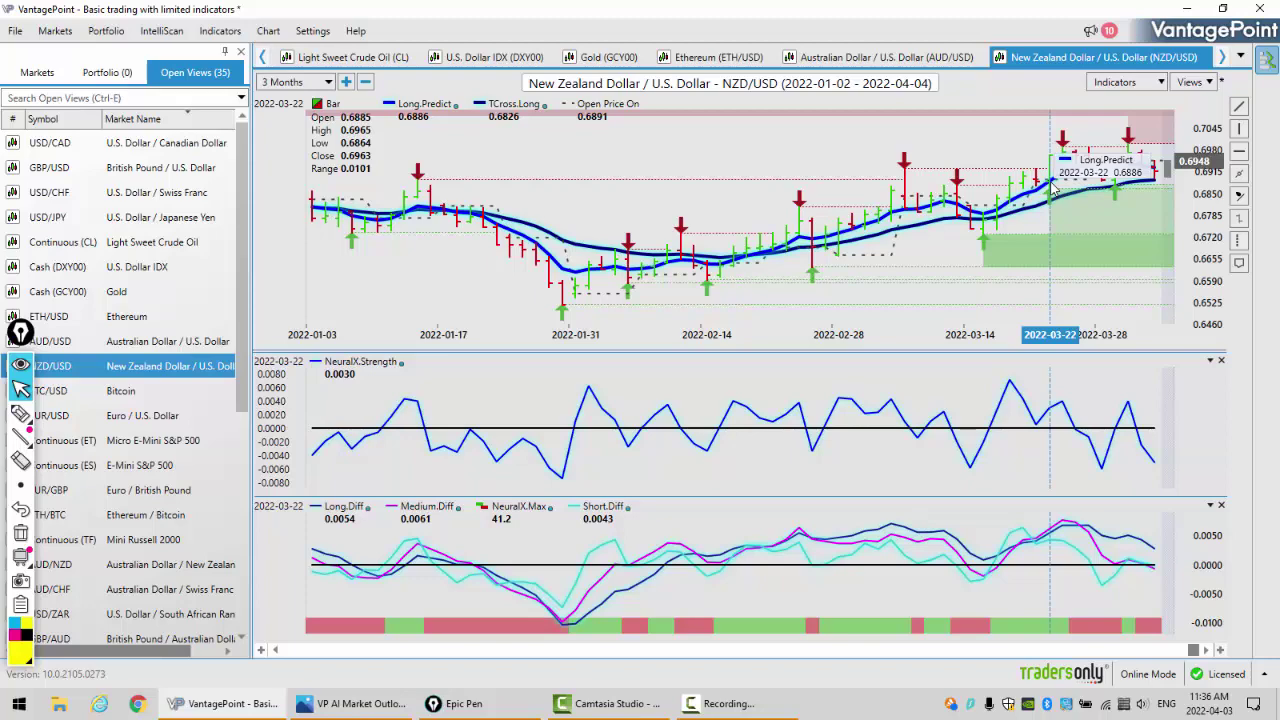
Step: Set the NZD/USD Point In Time Price level to start at Year, giving Open Price On 0.6832
right_click(631, 131)
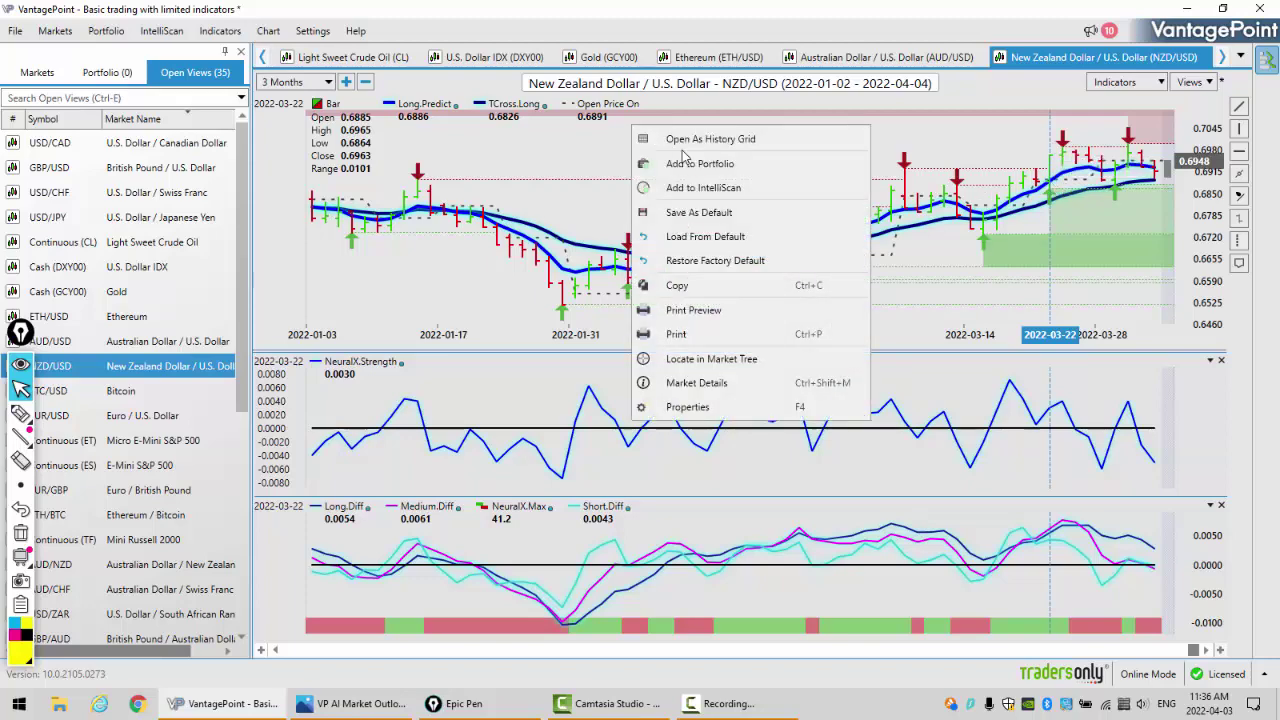
click(703, 413)
click(379, 233)
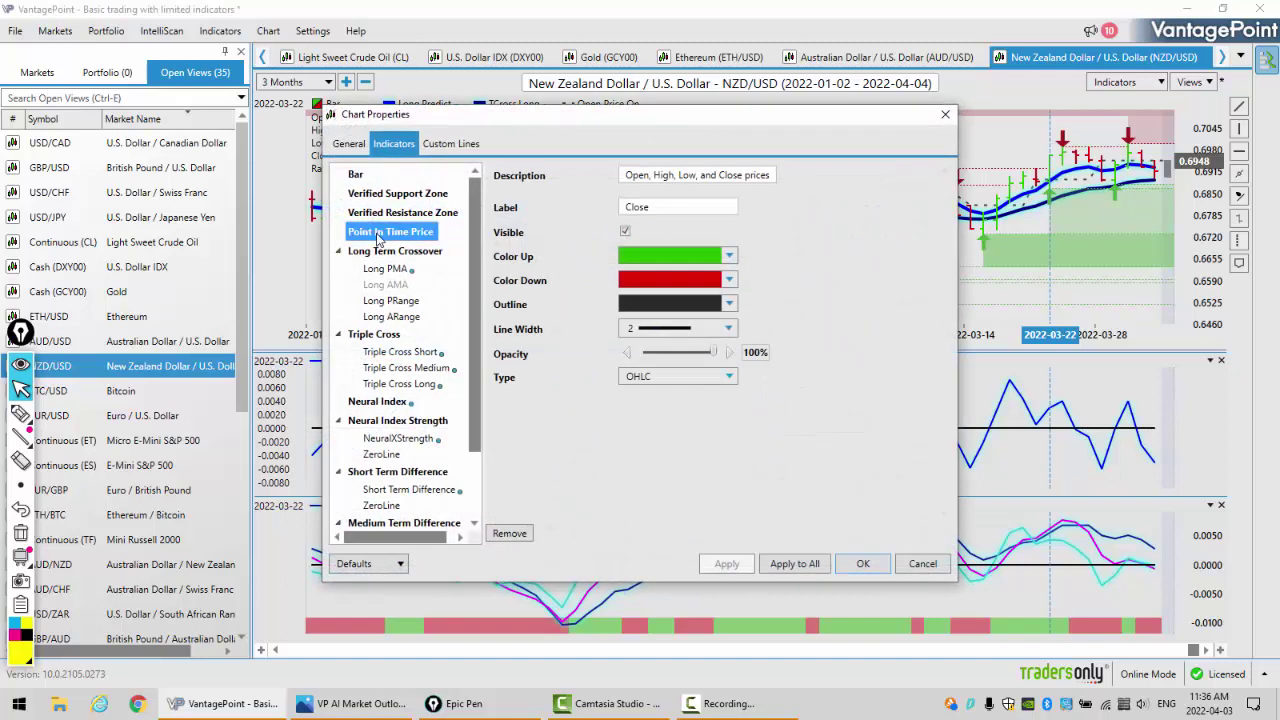
click(731, 257)
click(650, 272)
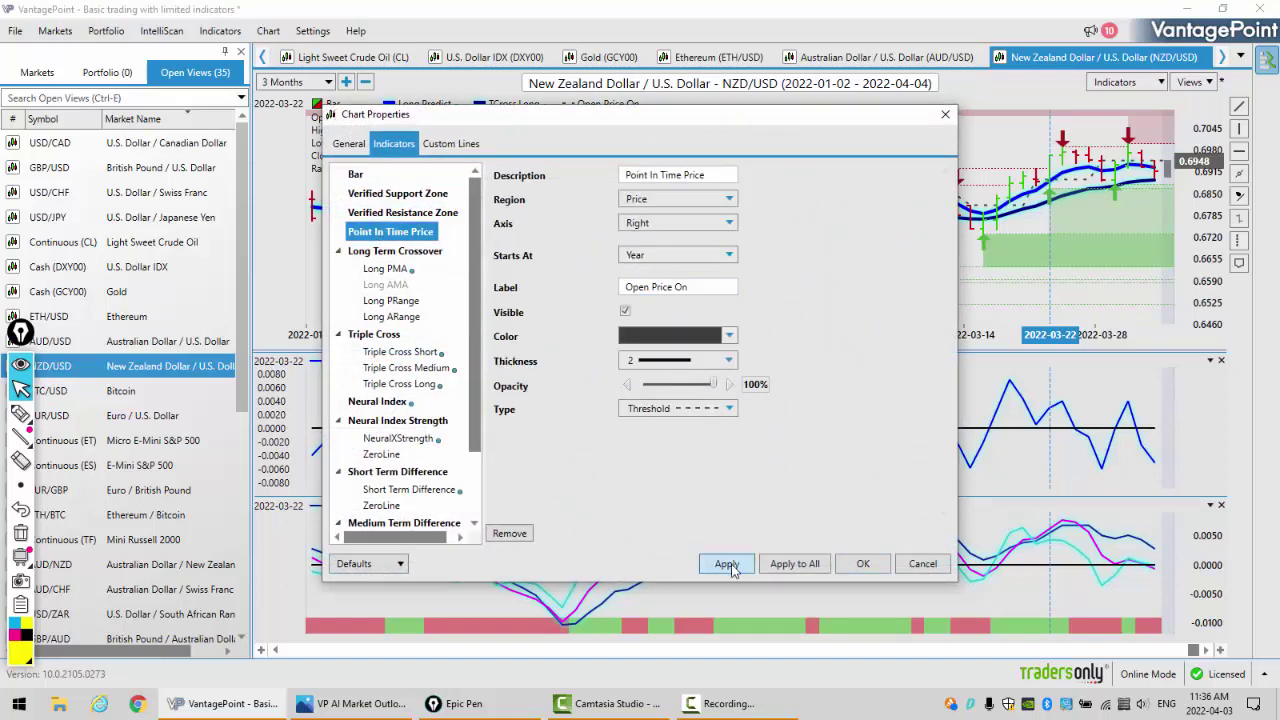
click(728, 563)
click(862, 563)
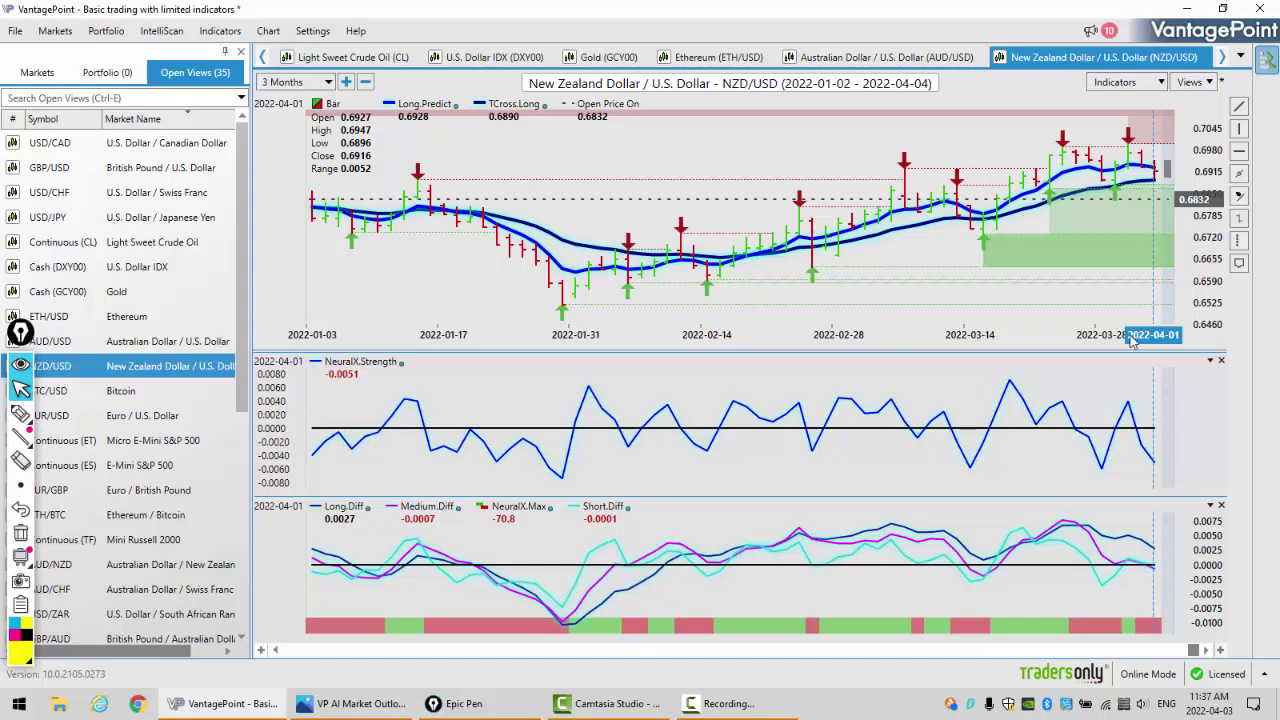
Step: Bring the Photos window with 'VP AI Market Outlook thumbnail.jpg' to the front
mouse_move(1130, 410)
click(352, 708)
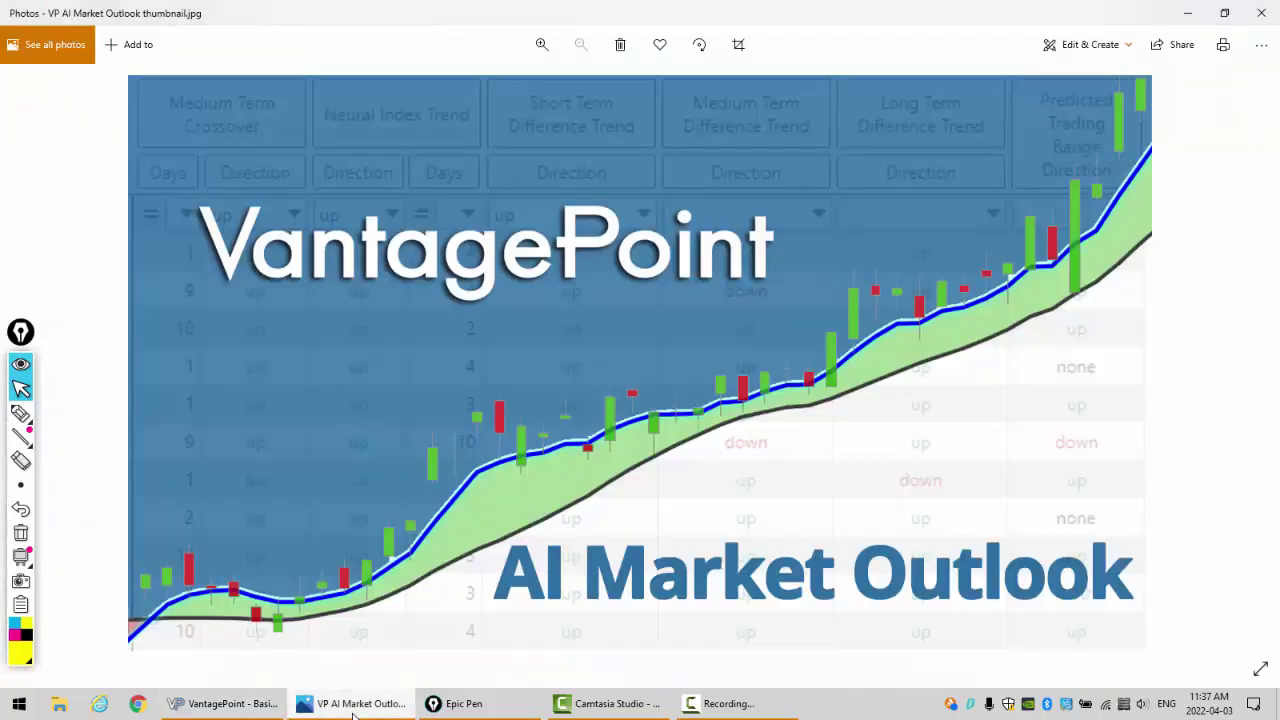